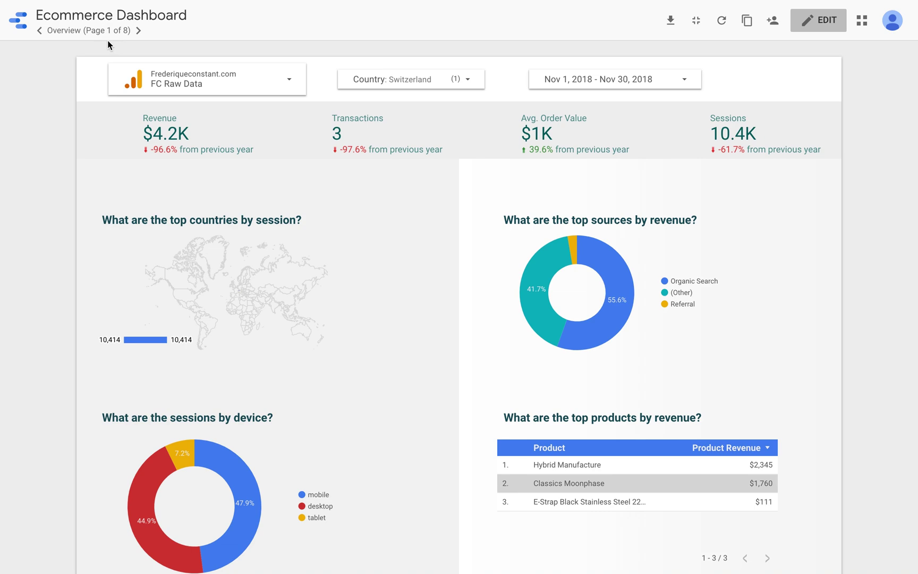
# View the list of pages in the Ecommerce Dashboard report.
pyautogui.click(96, 30)
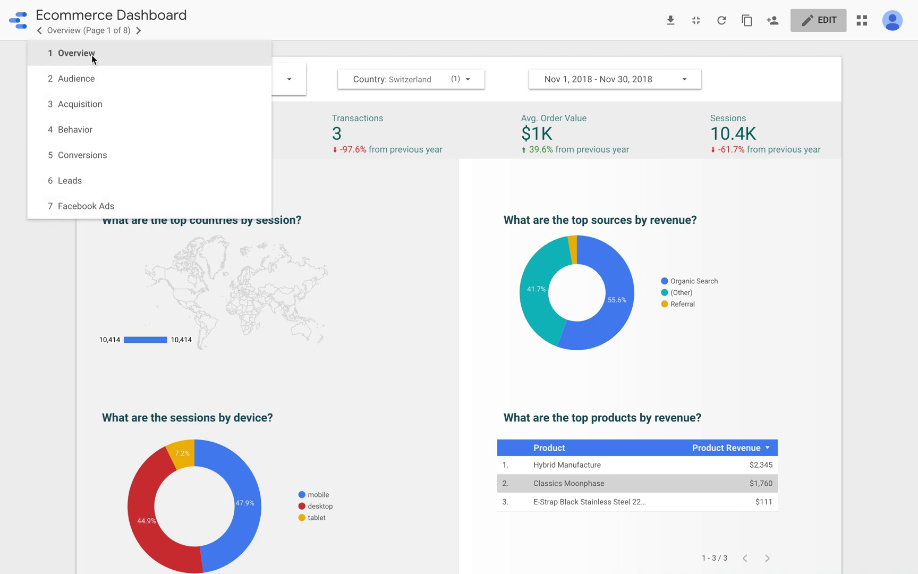
pyautogui.click(48, 259)
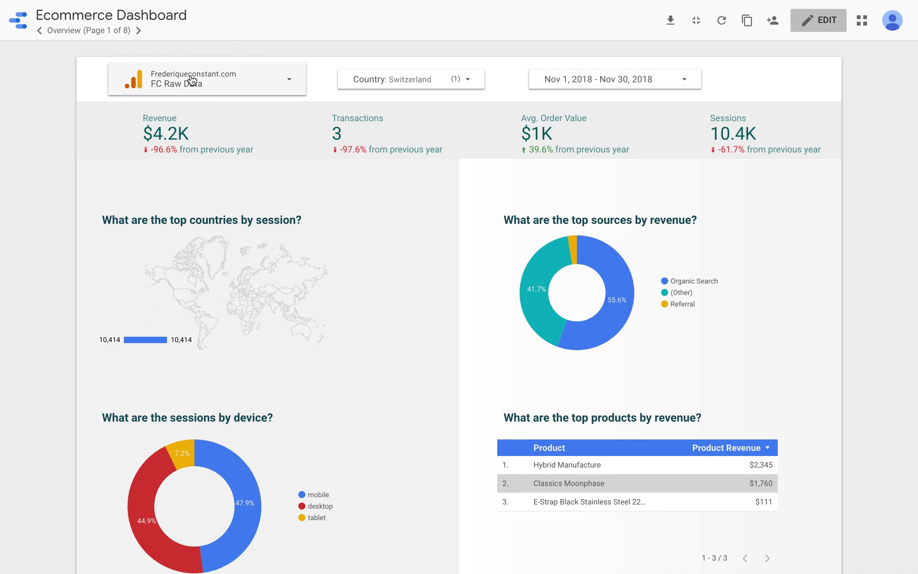
# Search the report's data sources for "raw" and choose the FC Raw Data view of Frederiqueconstant.com.
pyautogui.click(208, 86)
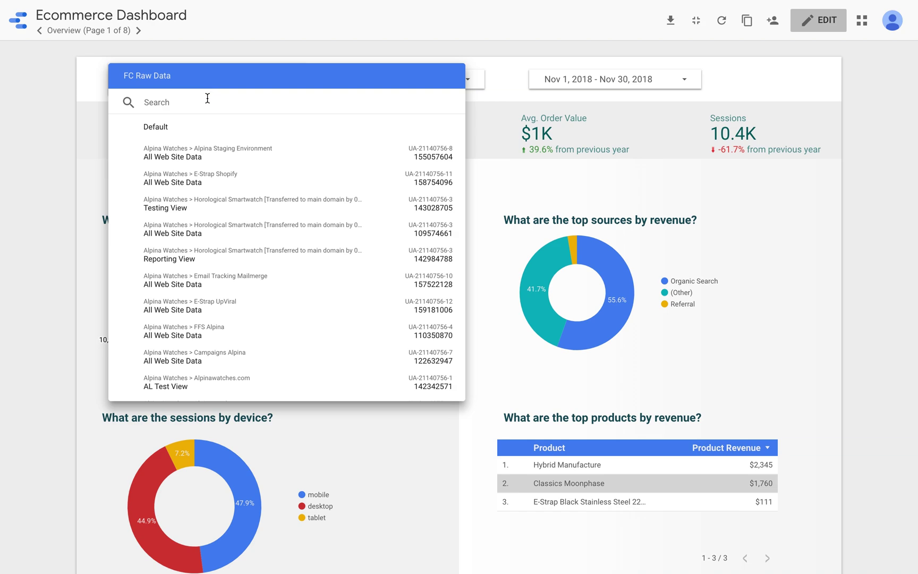
pyautogui.write('raw')
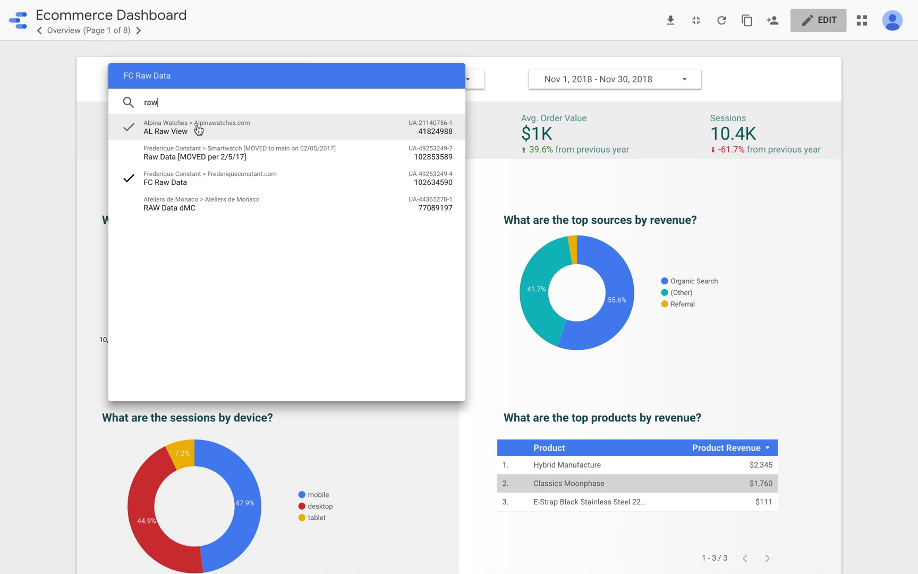
pyautogui.click(177, 181)
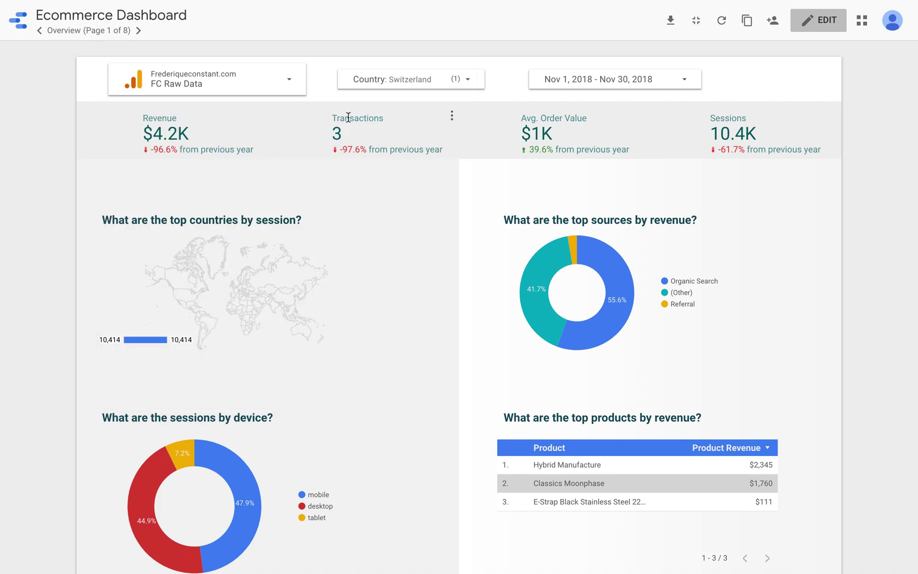
# Search the country filter for "germa" and restrict the dashboard to Germany only.
pyautogui.click(384, 77)
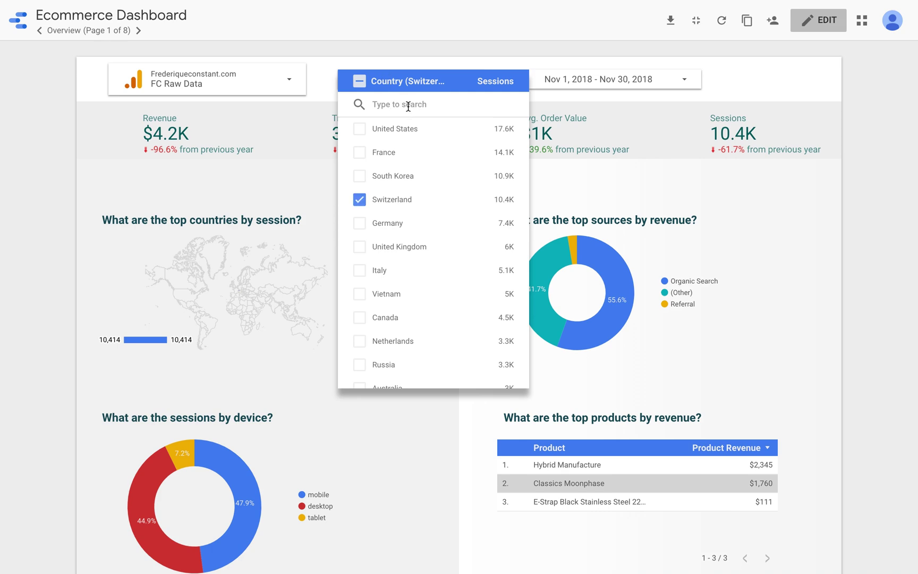
pyautogui.write('germa')
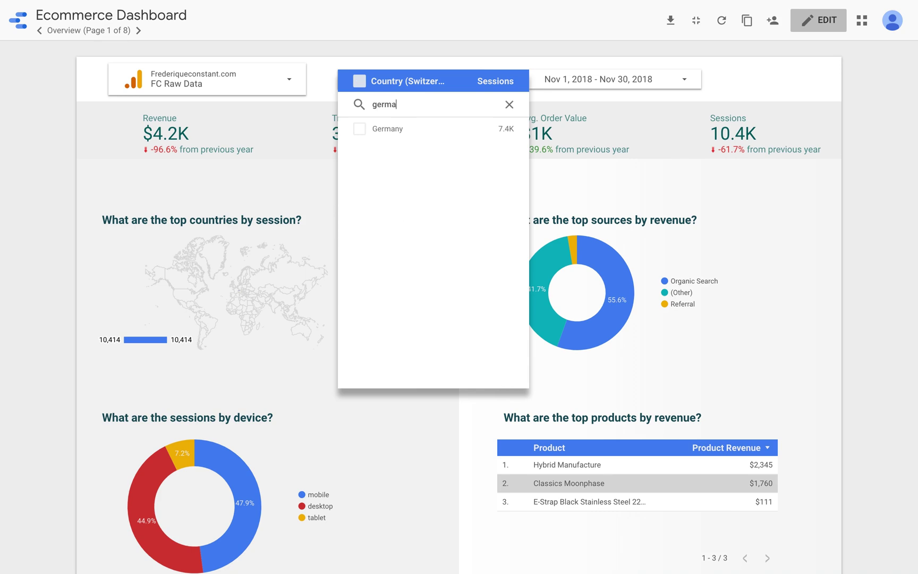
pyautogui.moveTo(481, 137)
pyautogui.click(494, 130)
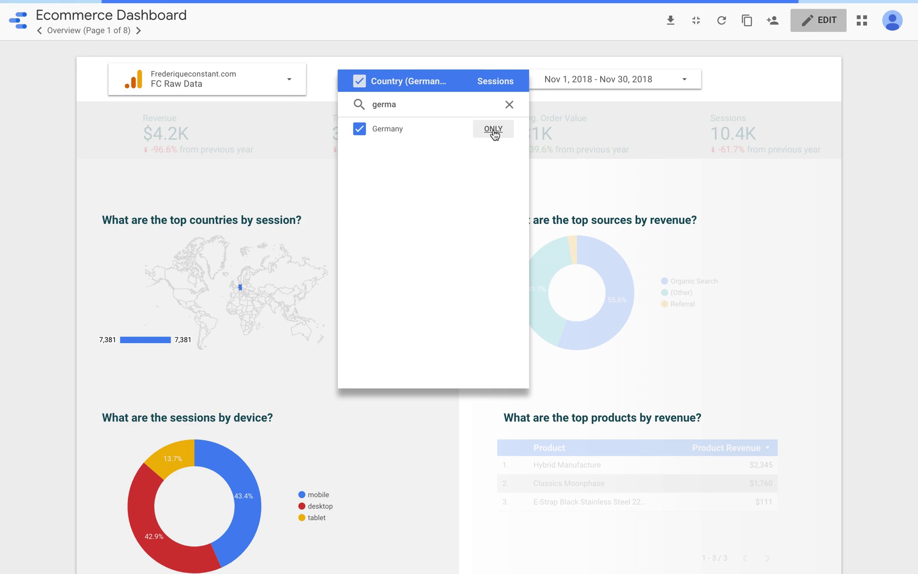
pyautogui.click(508, 104)
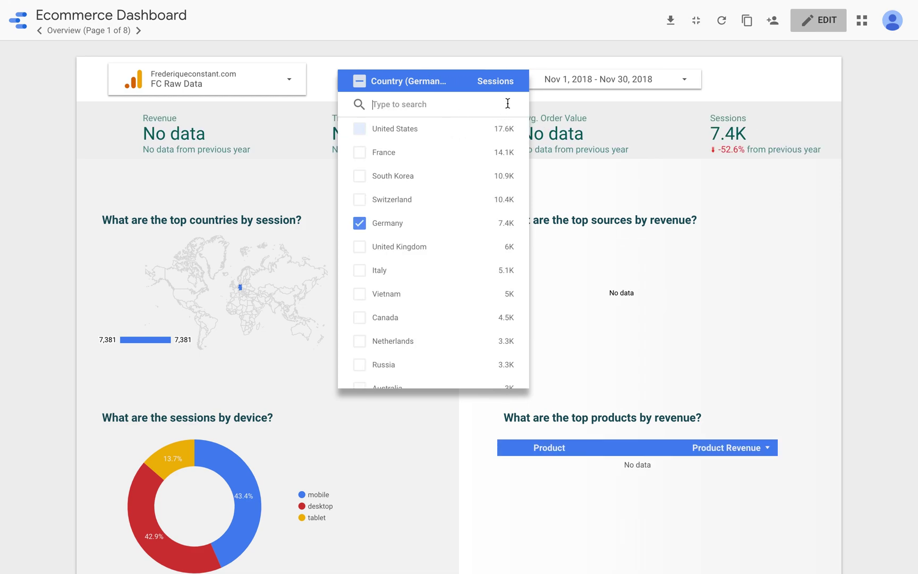
# Add Switzerland, Italy and France to the dashboard's country filter.
pyautogui.click(359, 201)
pyautogui.click(359, 271)
pyautogui.click(359, 152)
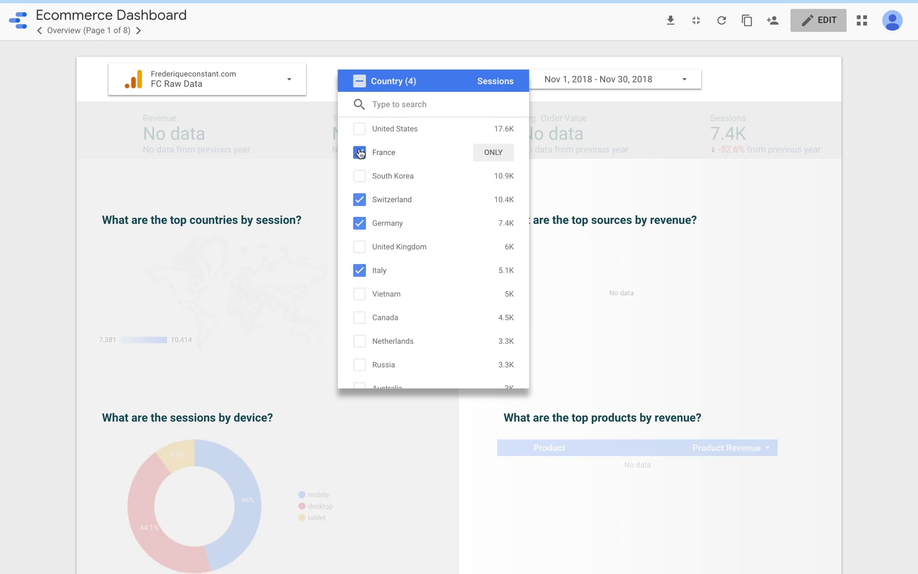
pyautogui.click(43, 230)
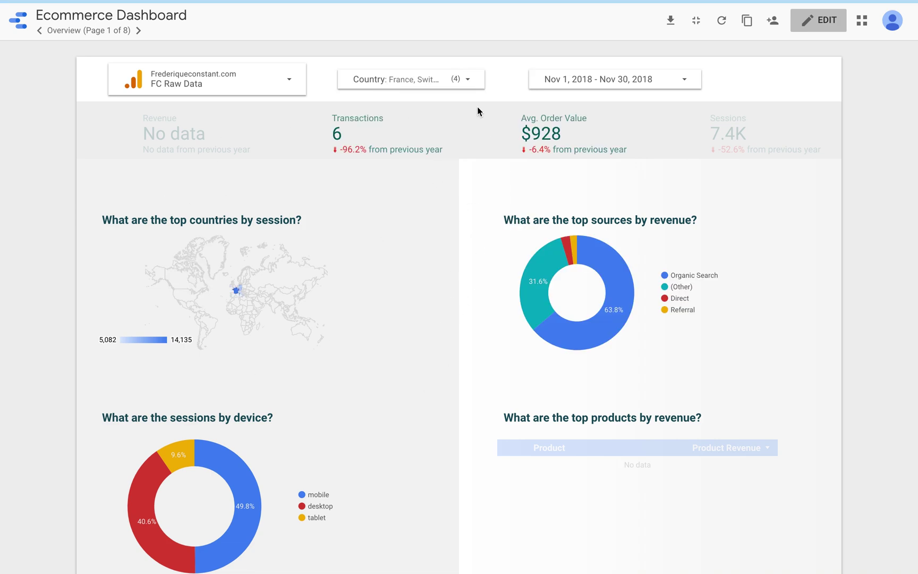
# Remove Germany, France and Italy from the country filter, keeping only Switzerland.
pyautogui.click(467, 85)
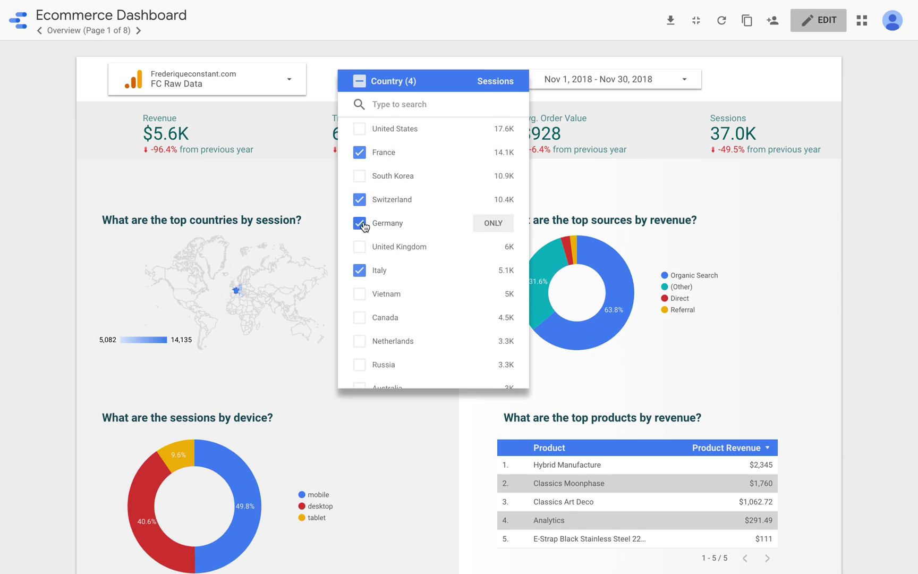
pyautogui.click(359, 223)
pyautogui.click(358, 152)
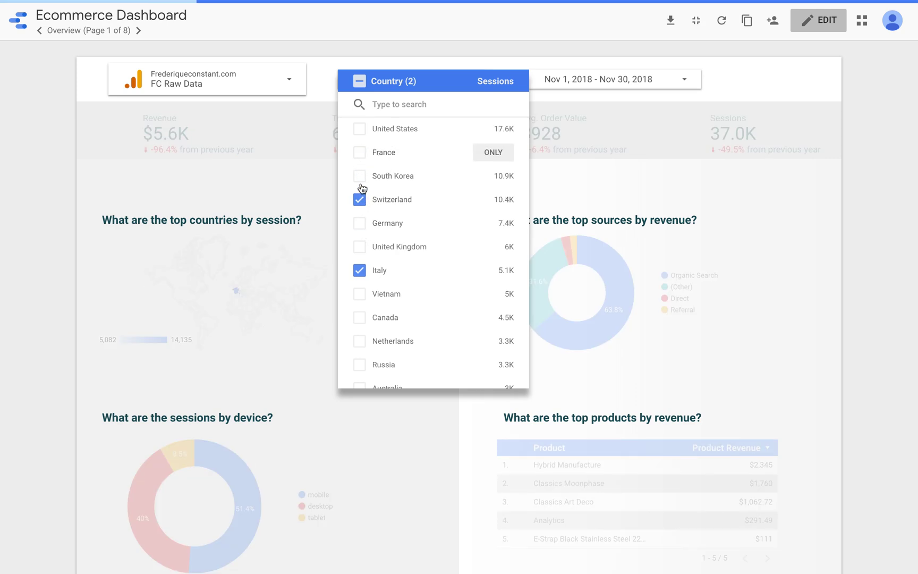
pyautogui.click(360, 271)
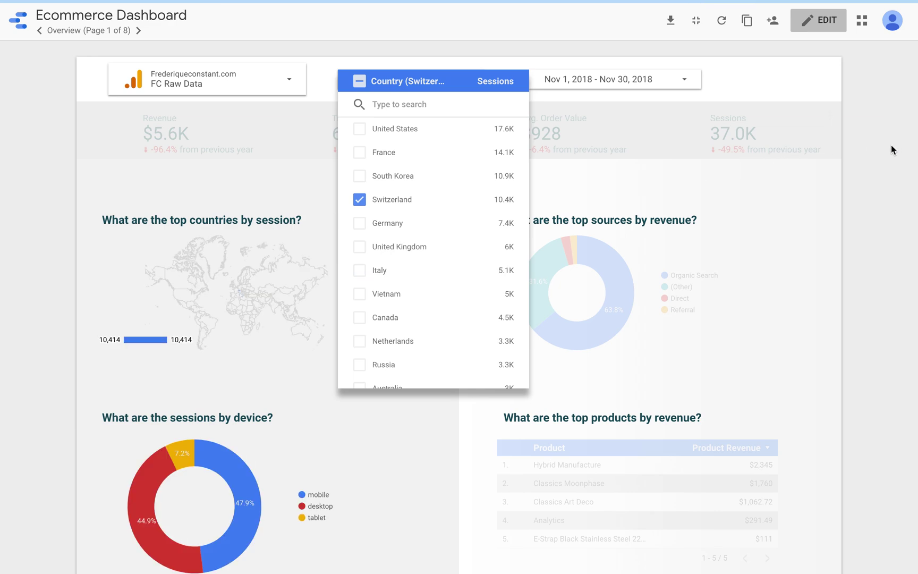
pyautogui.click(887, 146)
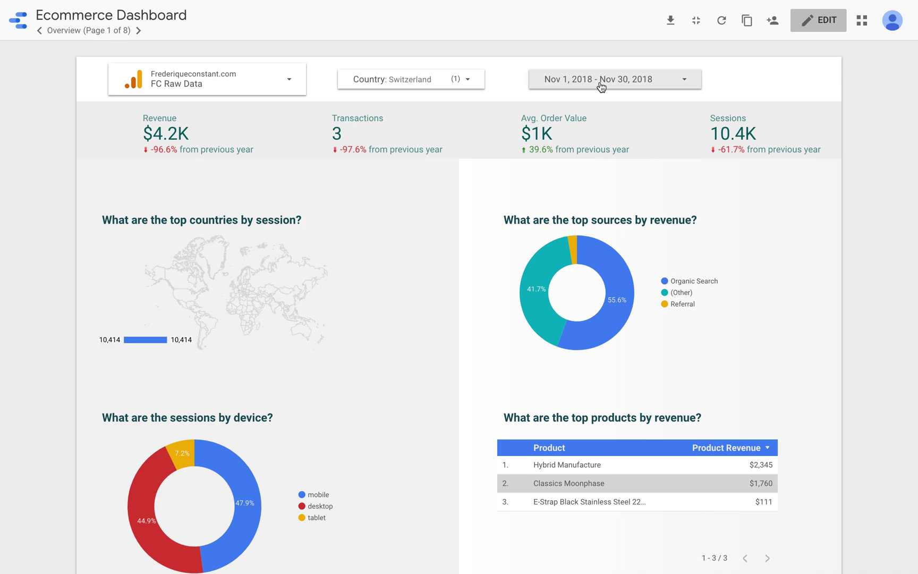
# Set the dashboard's date range to Jan 1, 2018 through Dec 14, 2018.
pyautogui.click(550, 83)
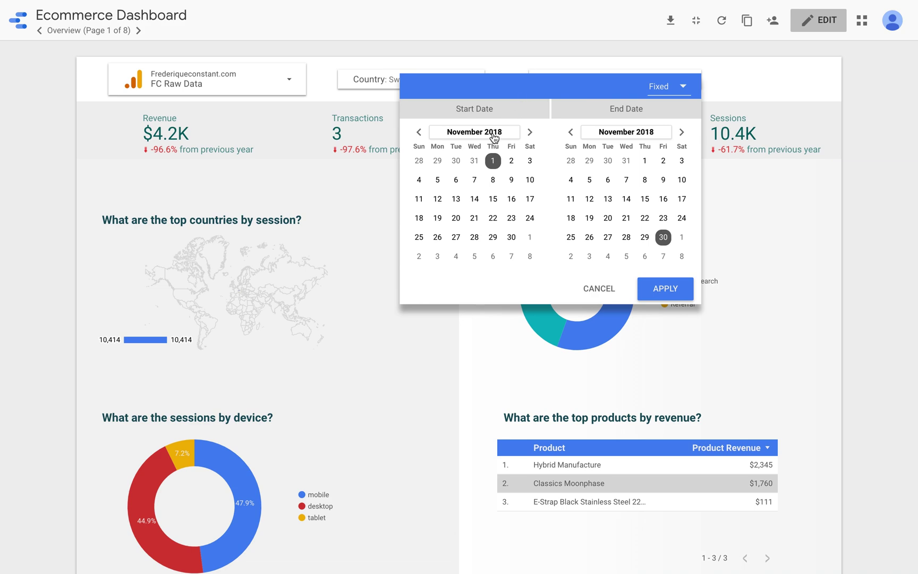
pyautogui.click(461, 135)
pyautogui.click(412, 152)
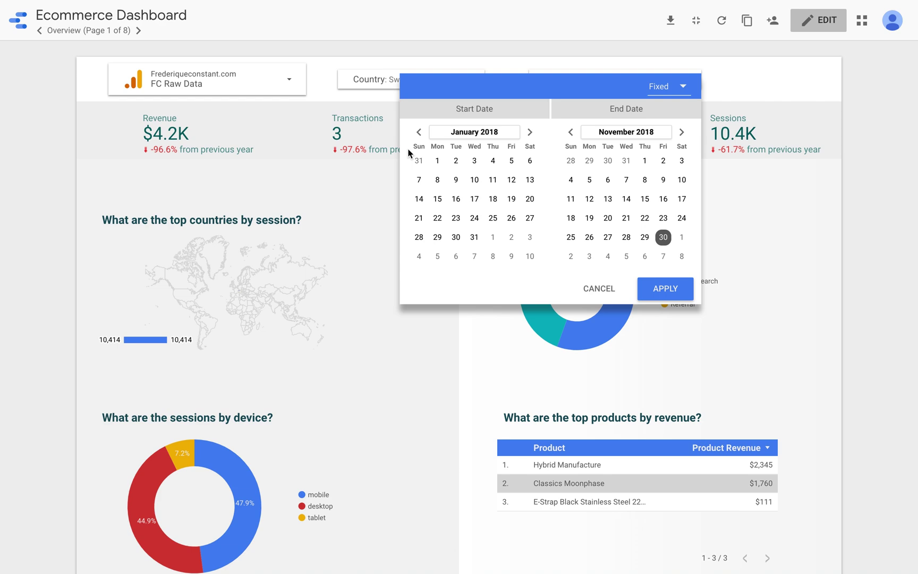
pyautogui.click(437, 162)
pyautogui.click(679, 134)
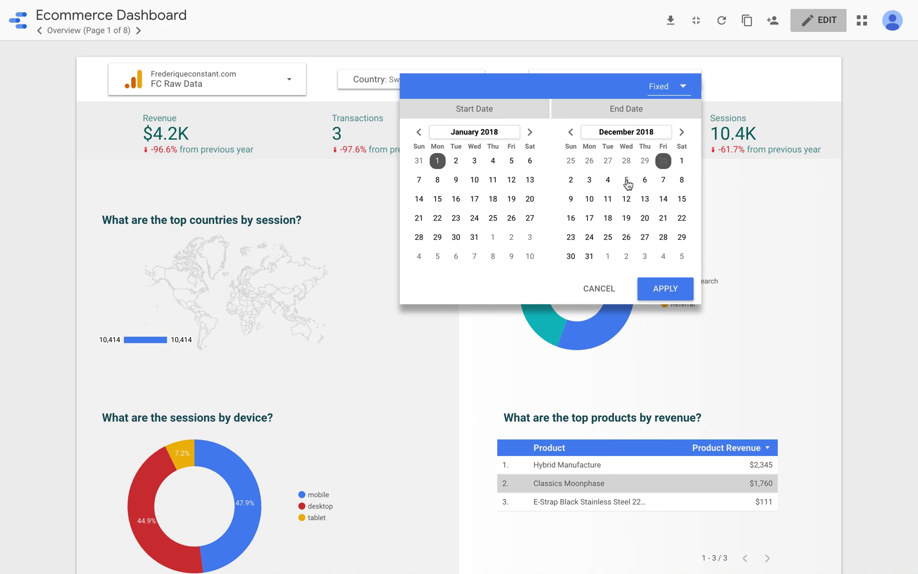
pyautogui.click(662, 199)
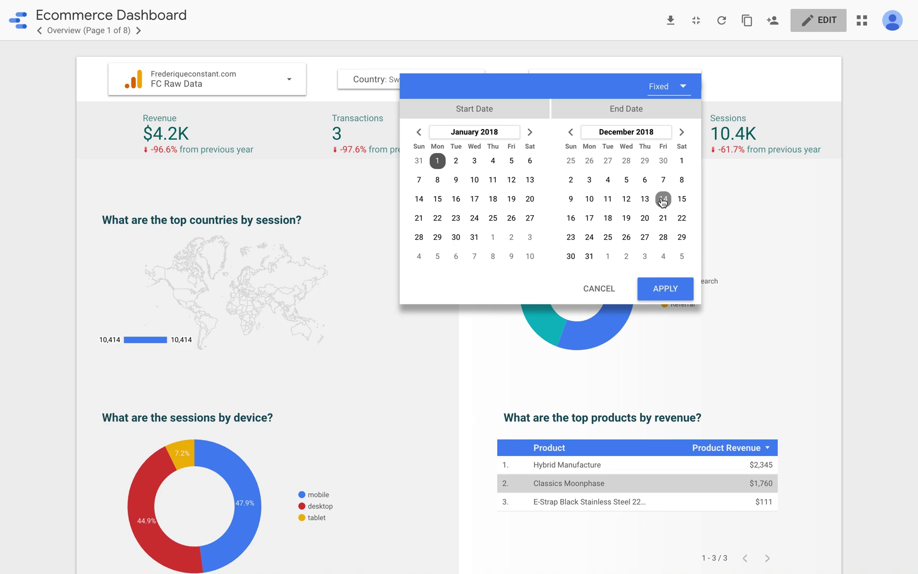
pyautogui.click(658, 291)
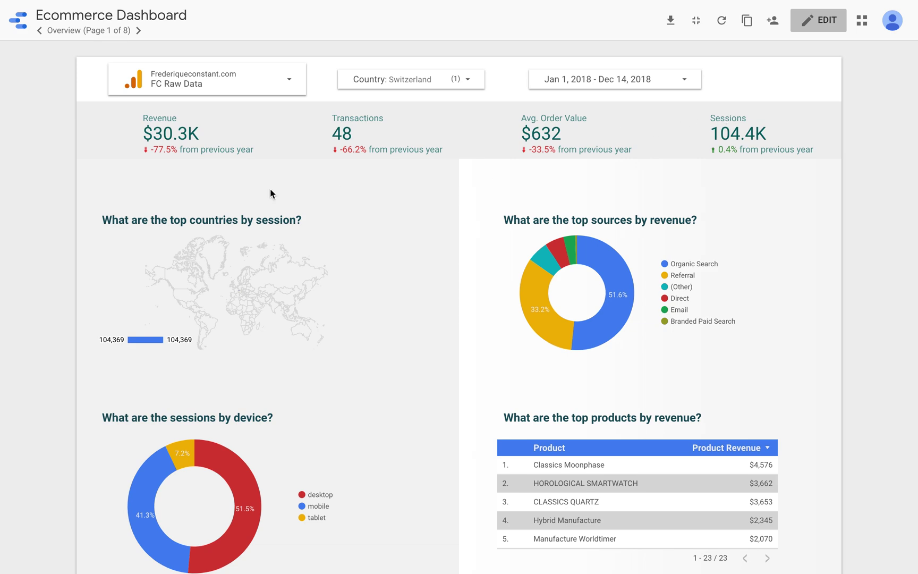
# Include all countries in the dashboard's country filter.
pyautogui.scroll(-3, 2, 247)
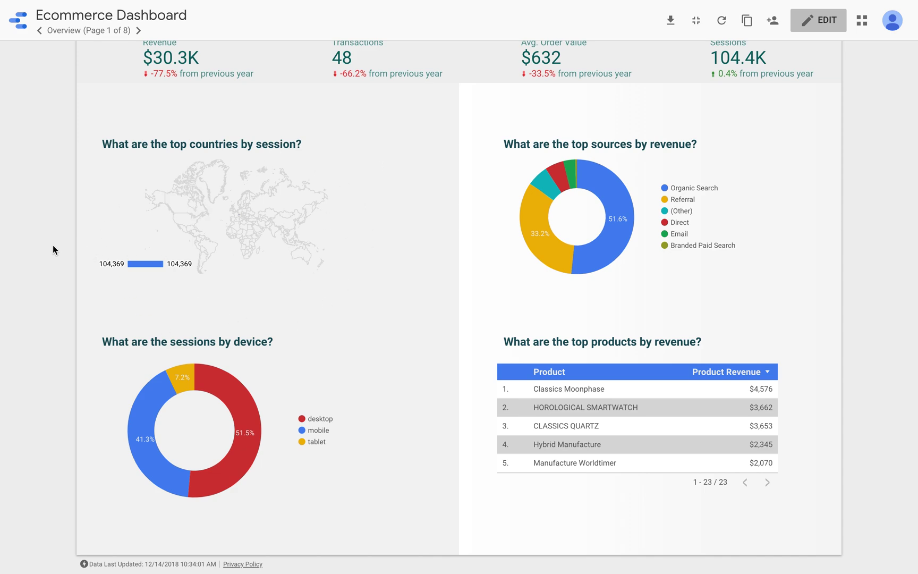
pyautogui.scroll(1, 52, 244)
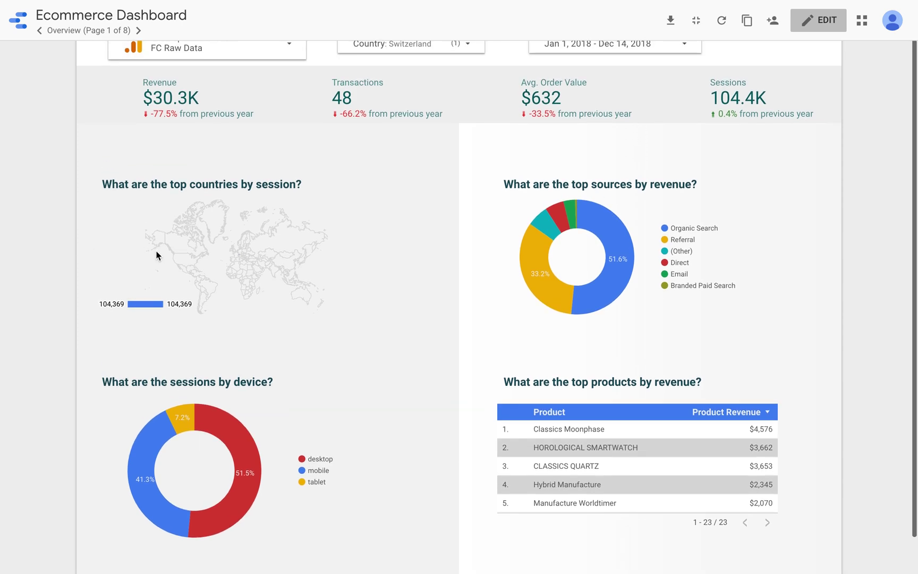
pyautogui.scroll(1, 298, 236)
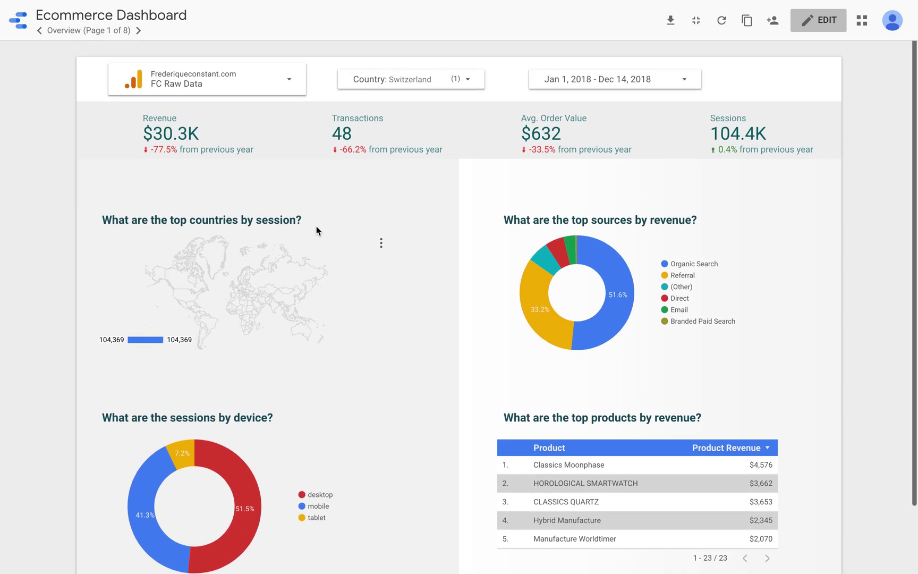
pyautogui.click(388, 85)
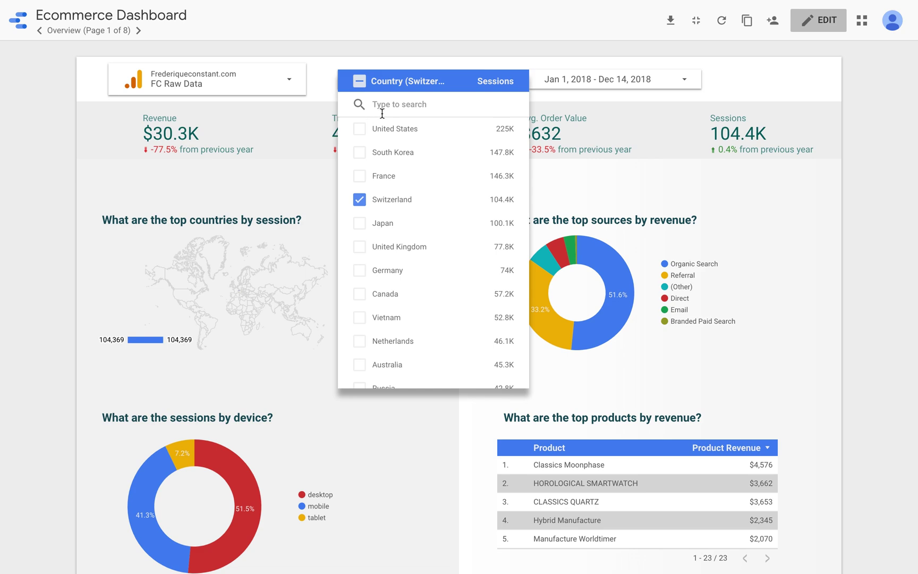
pyautogui.click(361, 131)
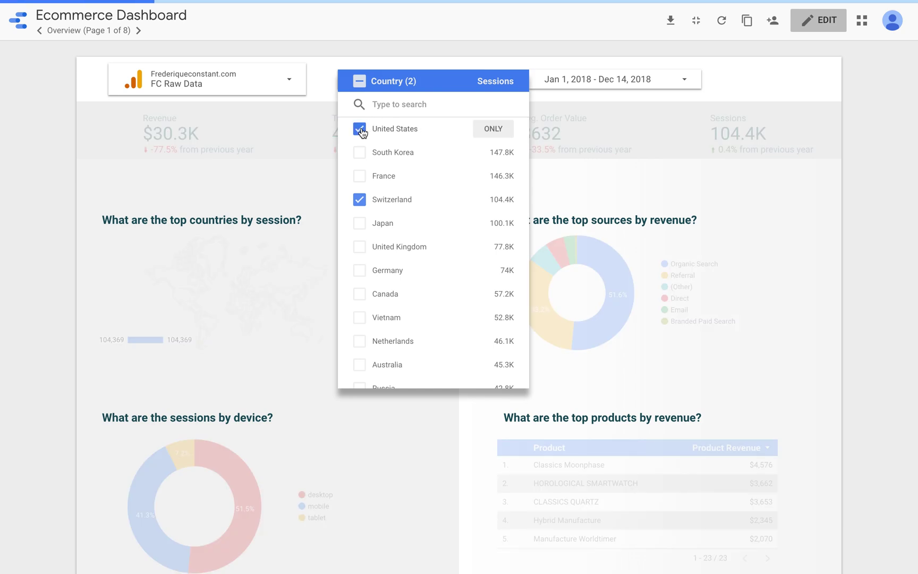
pyautogui.click(360, 82)
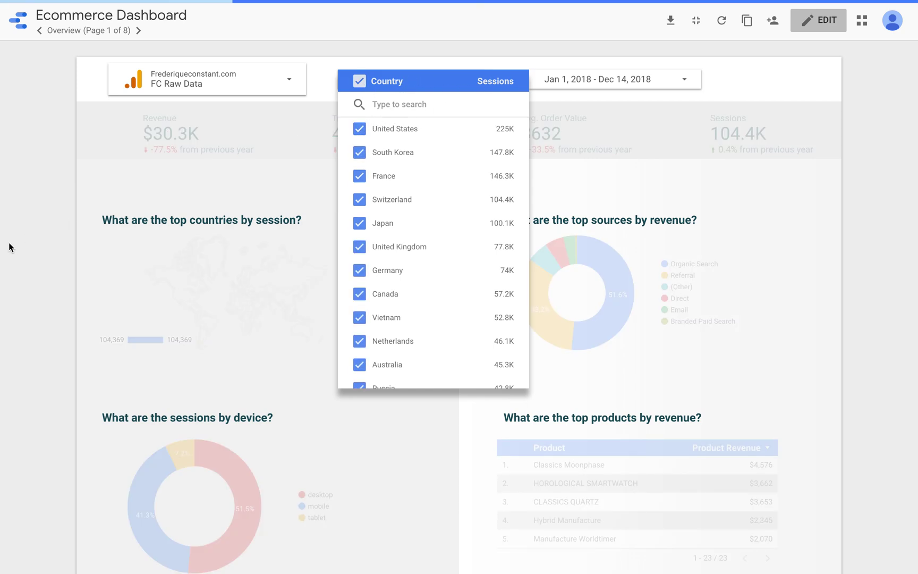
pyautogui.click(30, 255)
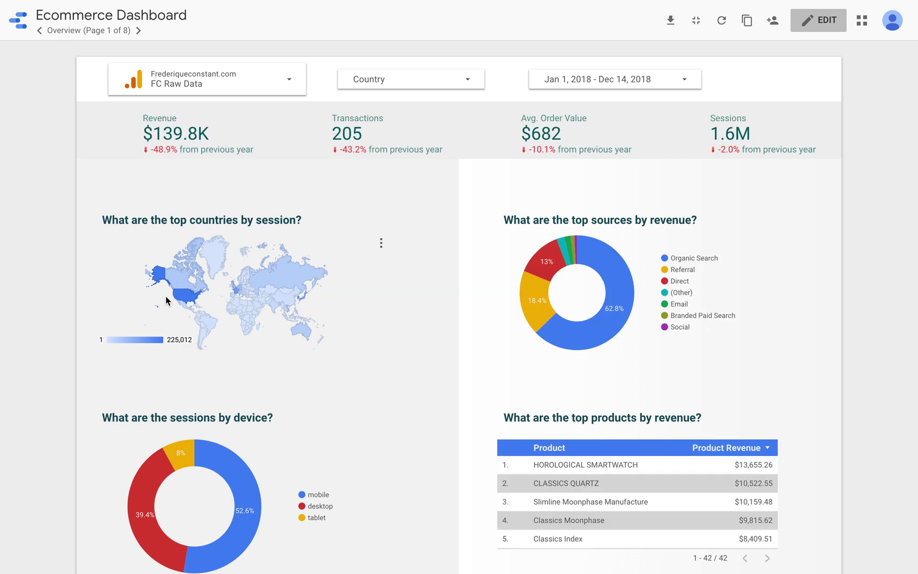
# Examine the sessions map by country, the revenue by source and sessions by device charts, and the top products by revenue table.
pyautogui.moveTo(187, 296)
pyautogui.moveTo(303, 296)
pyautogui.moveTo(538, 297)
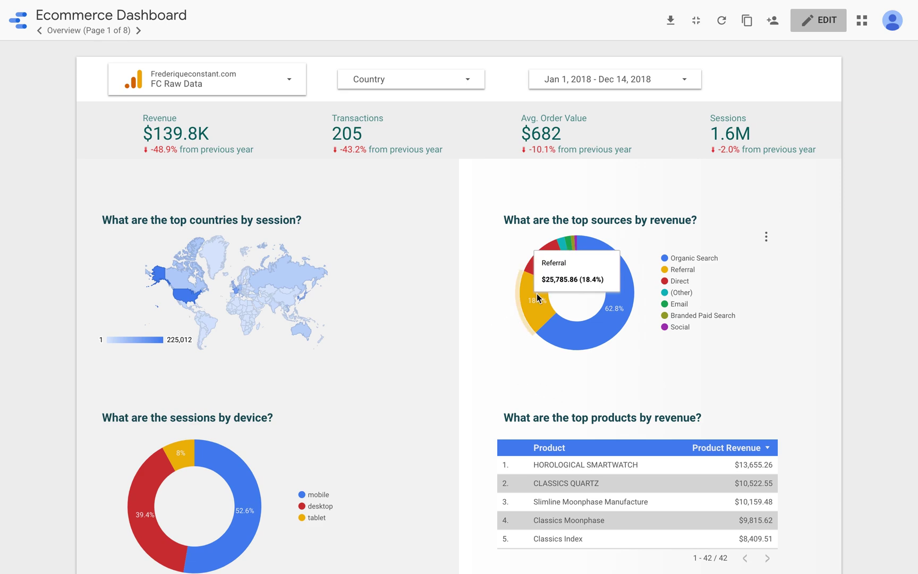
pyautogui.moveTo(539, 261)
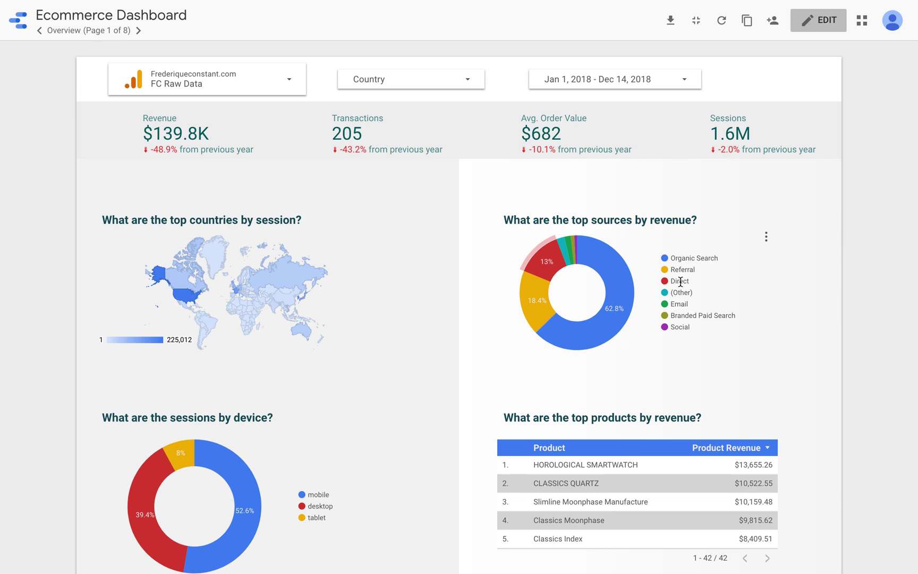
pyautogui.scroll(-2, 11, 373)
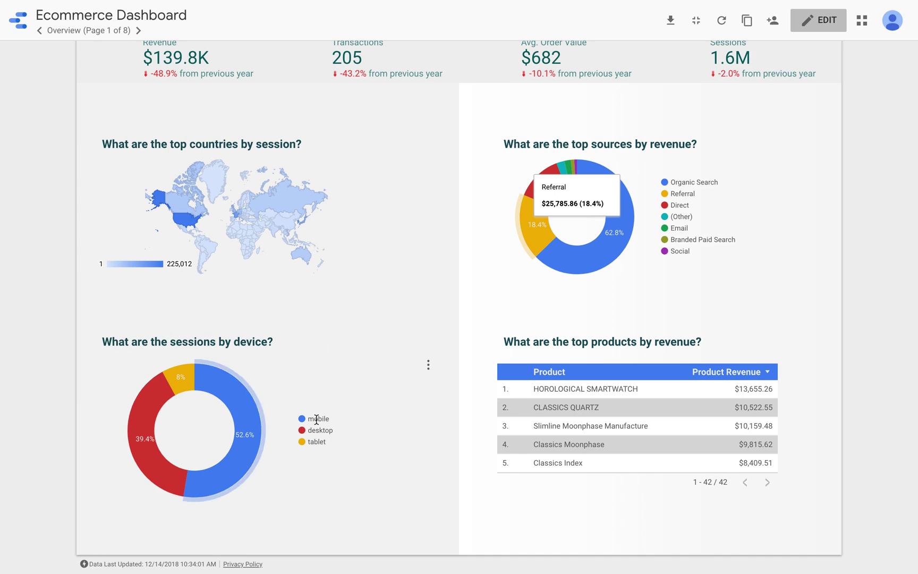
pyautogui.moveTo(252, 423)
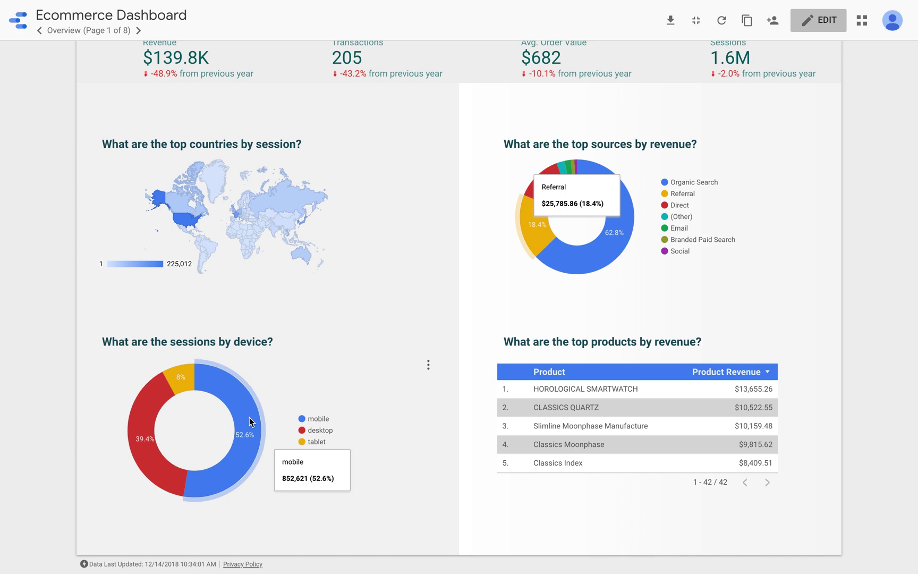
pyautogui.moveTo(136, 436)
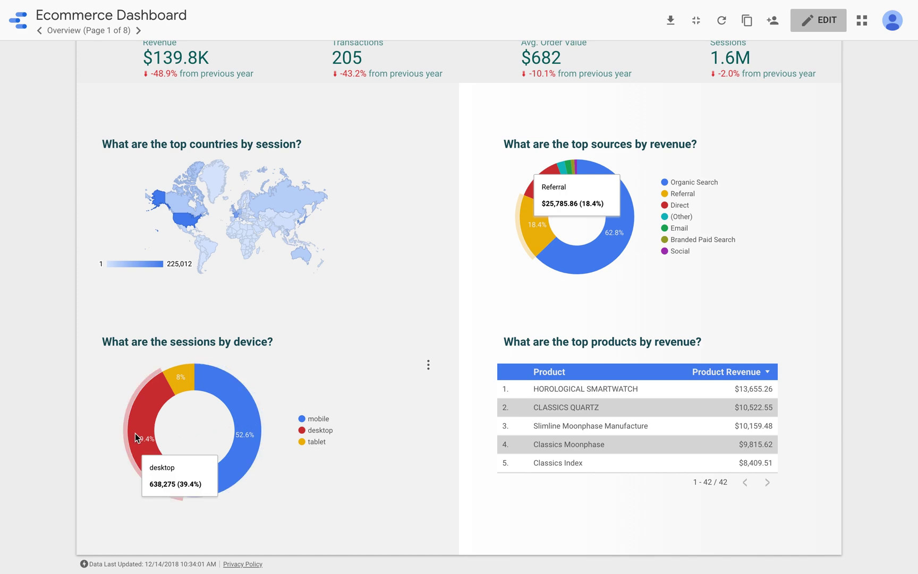
pyautogui.moveTo(189, 377)
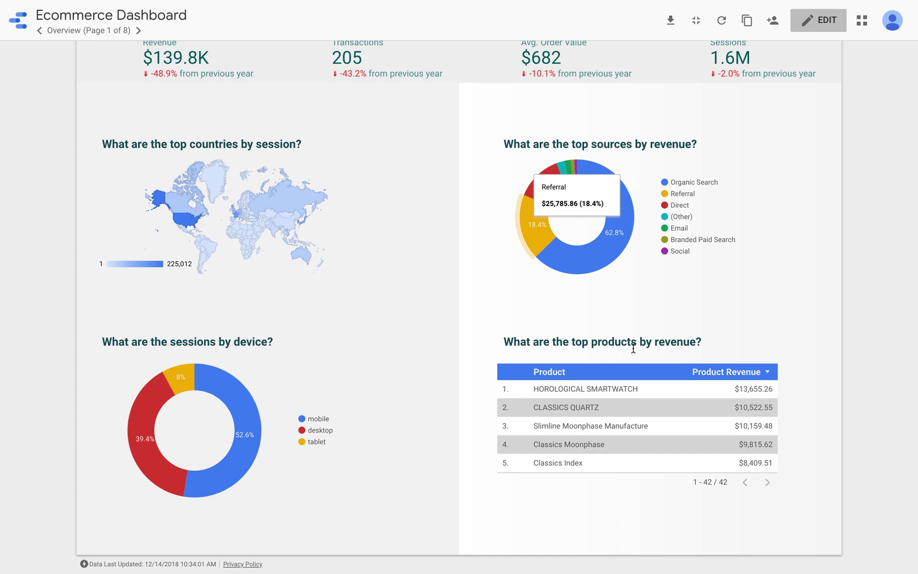
pyautogui.moveTo(538, 385)
pyautogui.tripleClick(534, 379)
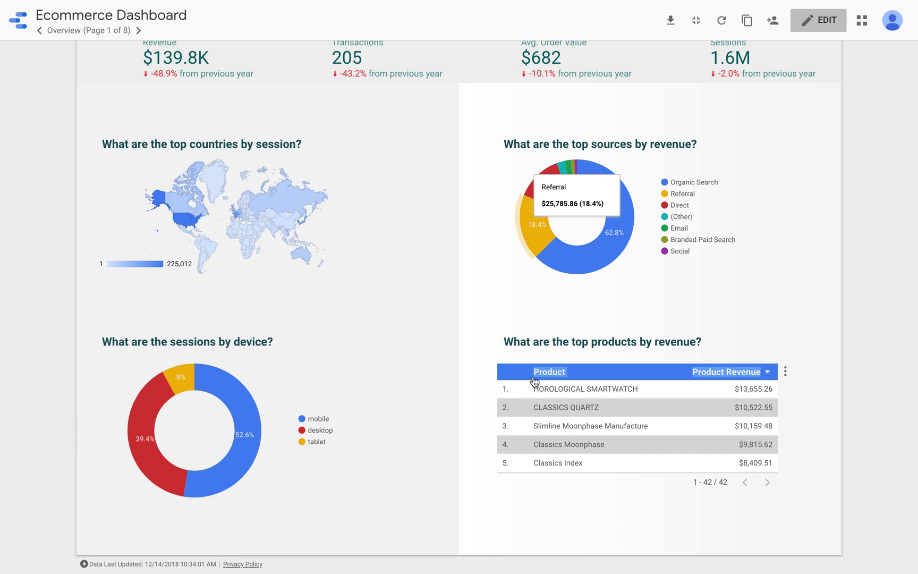
pyautogui.click(869, 408)
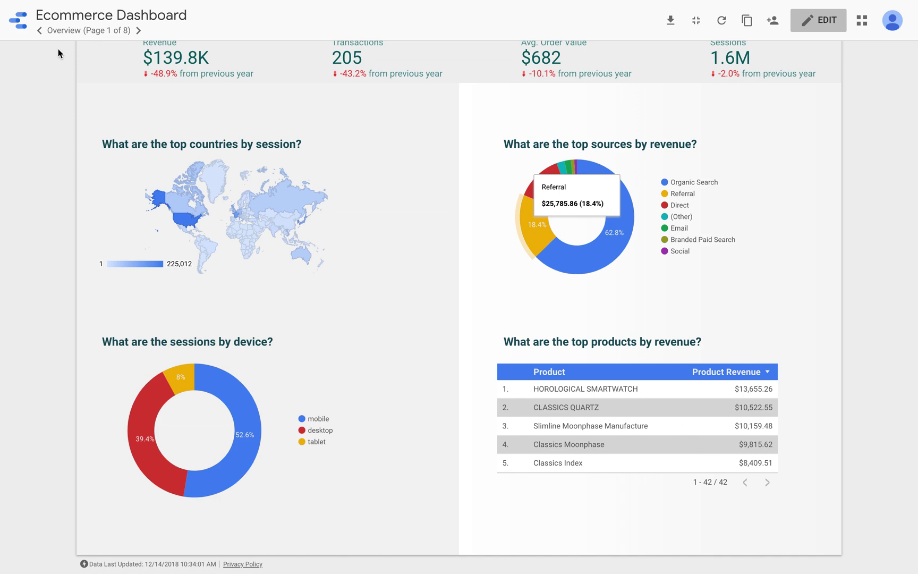
# Open the dashboard's Audience page and set its data source to Frederiqueconstant.com's FC Raw Data view.
pyautogui.scroll(2, 57, 138)
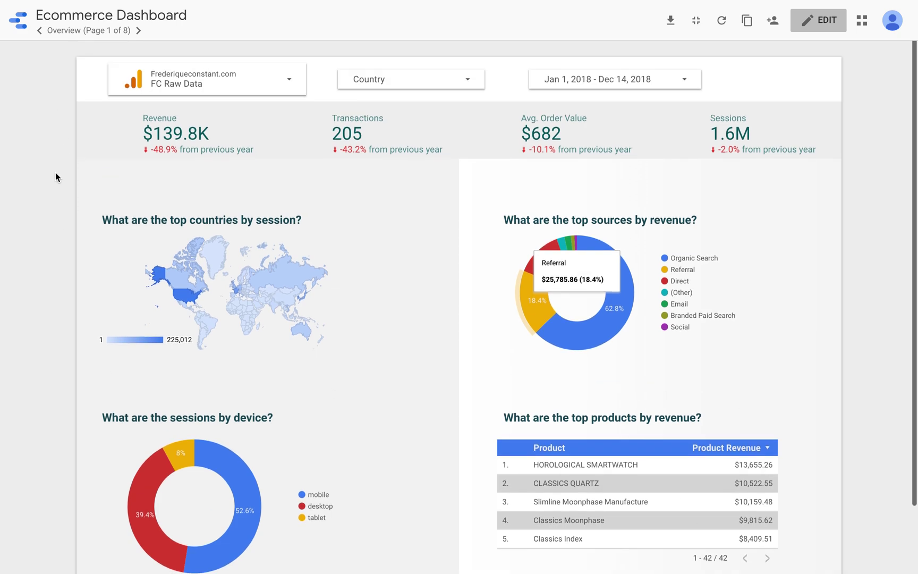
pyautogui.click(84, 31)
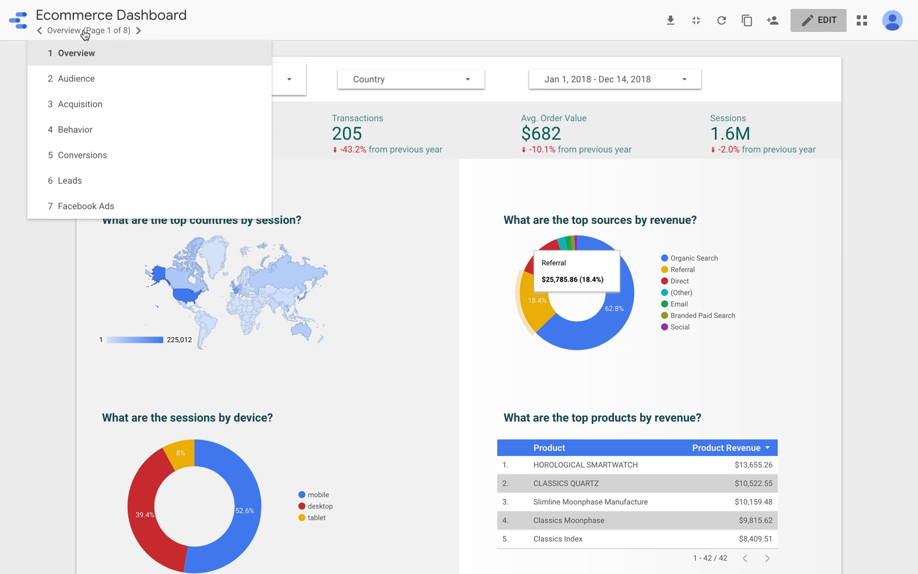
pyautogui.click(74, 83)
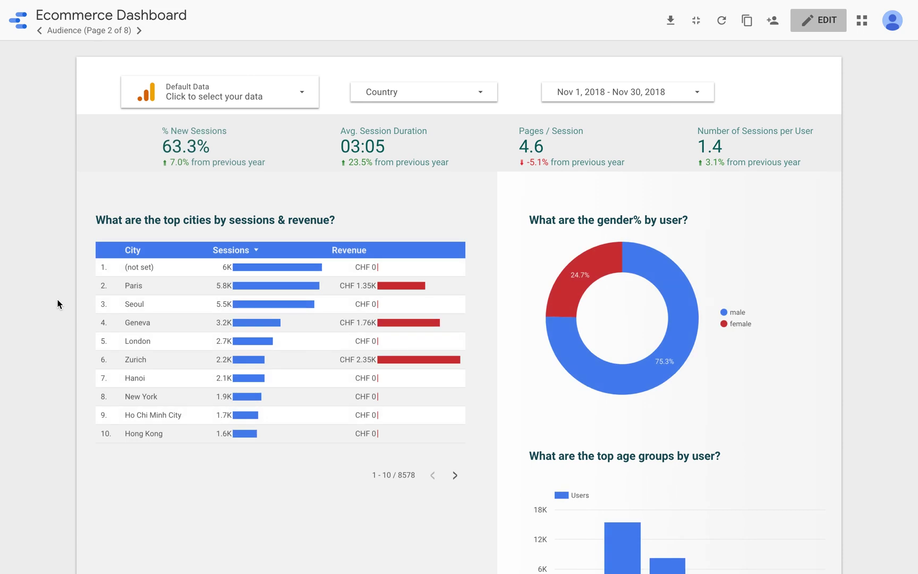
pyautogui.click(193, 90)
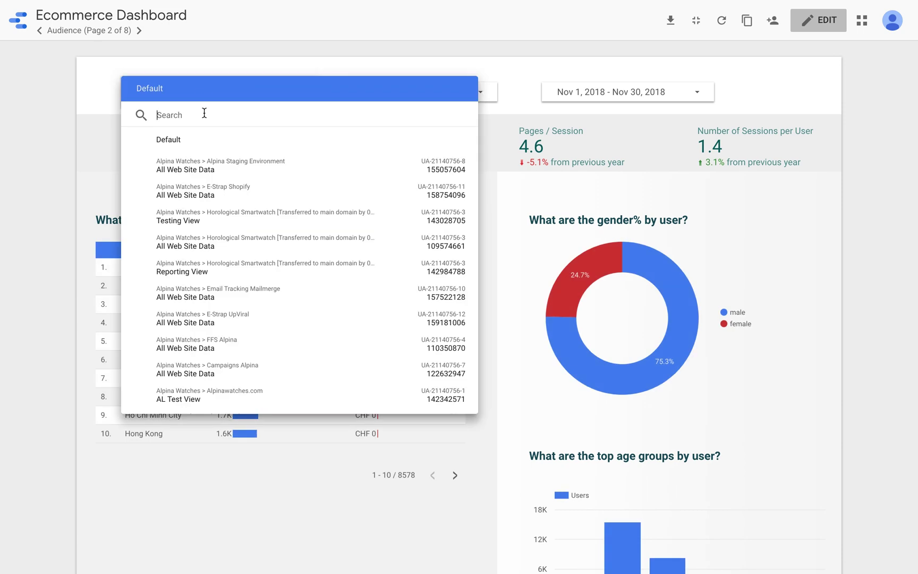
pyautogui.write('raw')
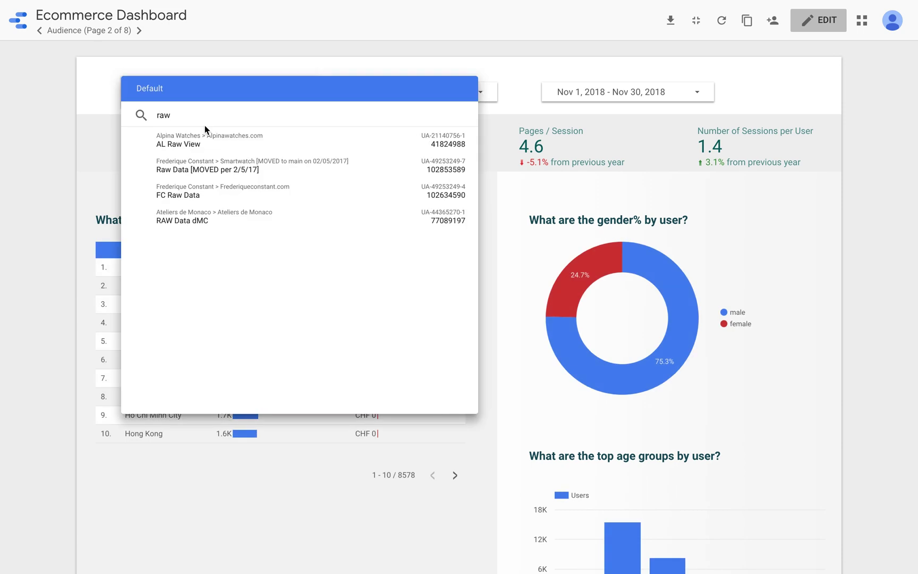
pyautogui.click(199, 195)
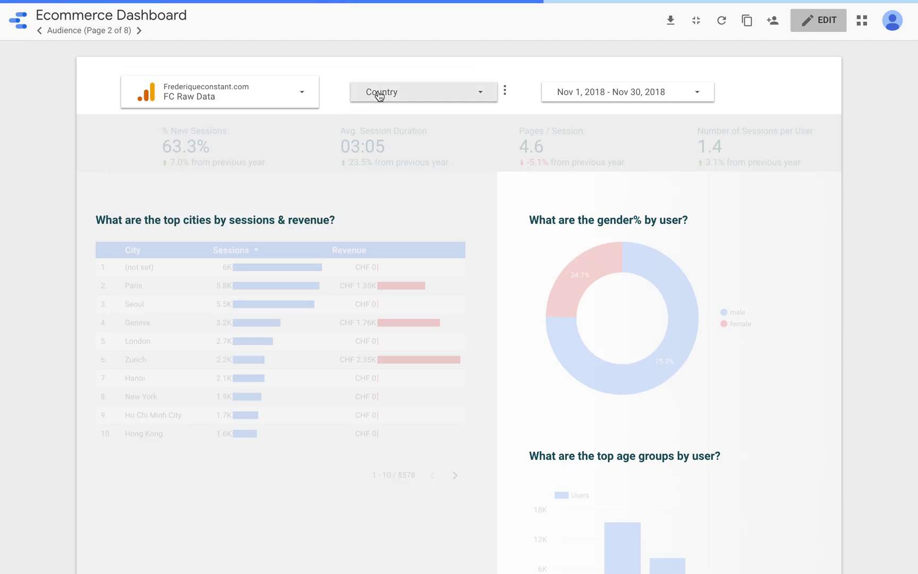
# Restrict the Audience page's country filter to Germany only.
pyautogui.click(379, 94)
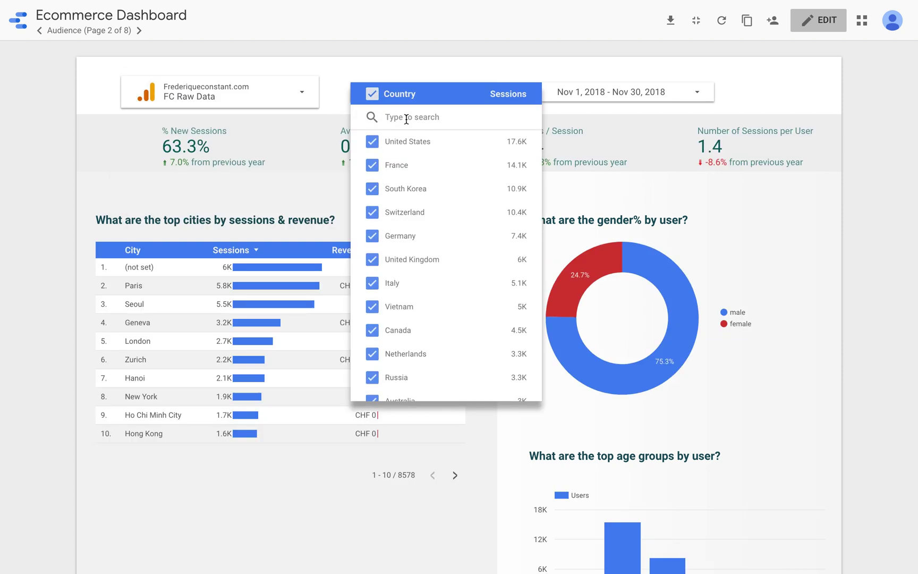
pyautogui.write('ger')
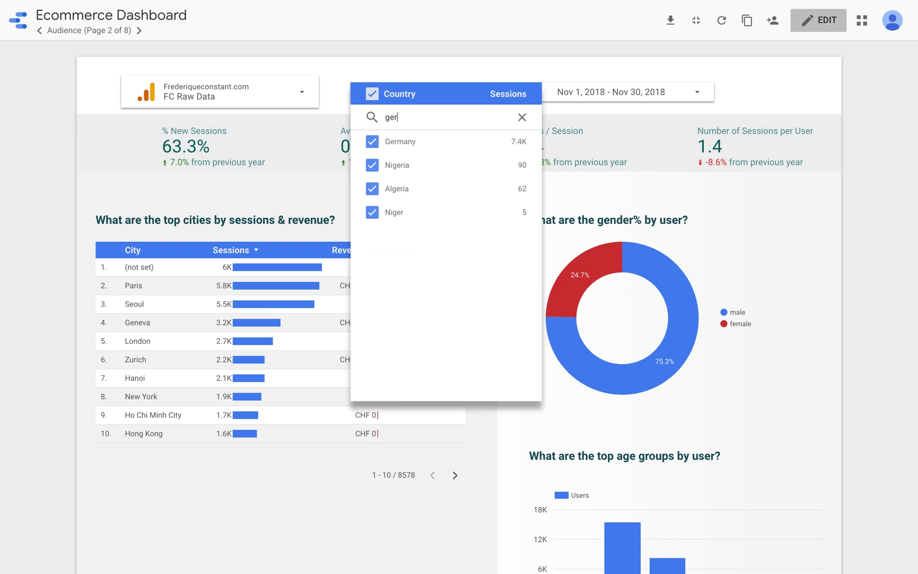
pyautogui.click(510, 147)
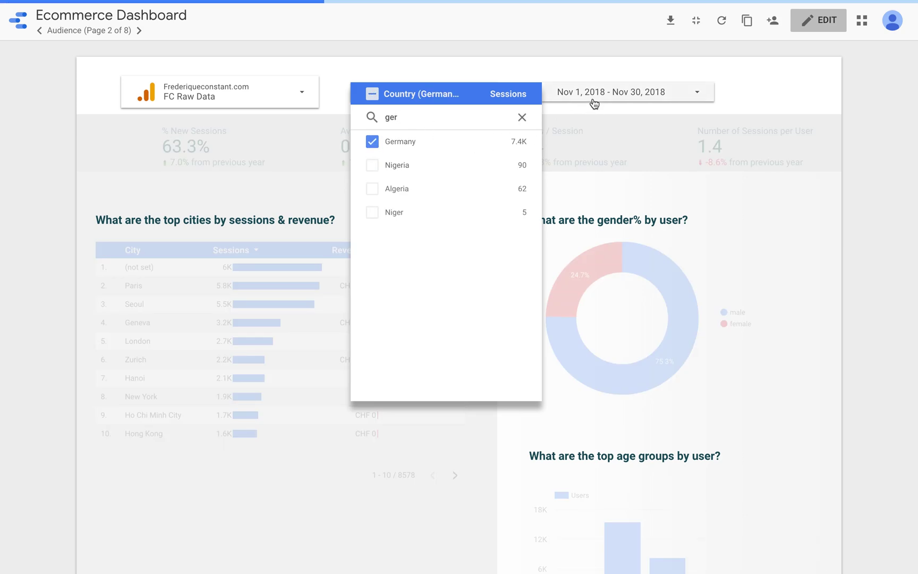
pyautogui.click(38, 255)
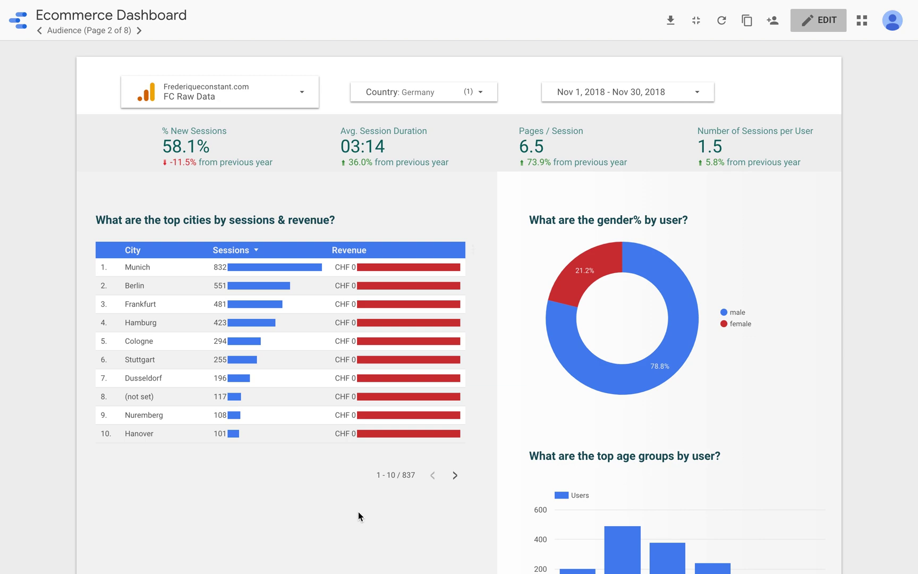
# Add Switzerland to the Audience page's country filter alongside Germany.
pyautogui.click(465, 96)
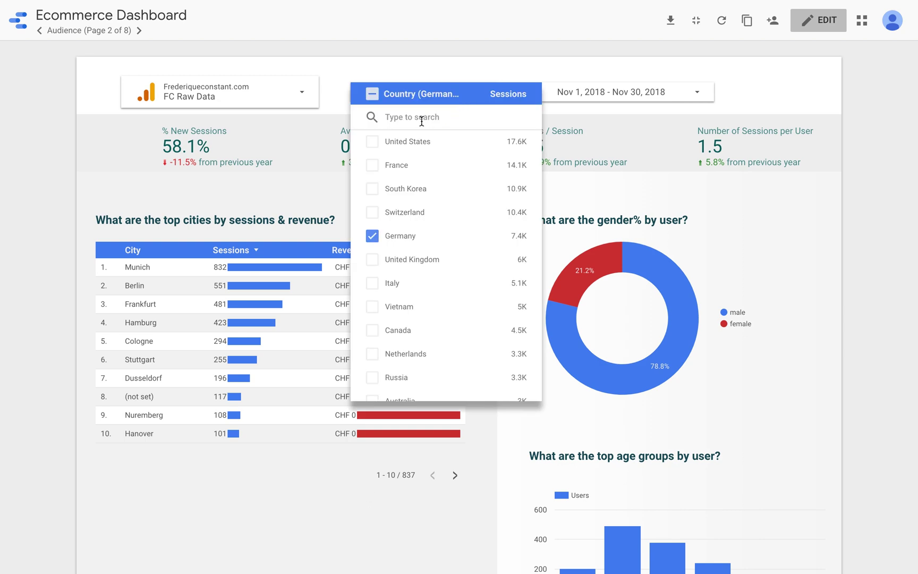
pyautogui.click(384, 213)
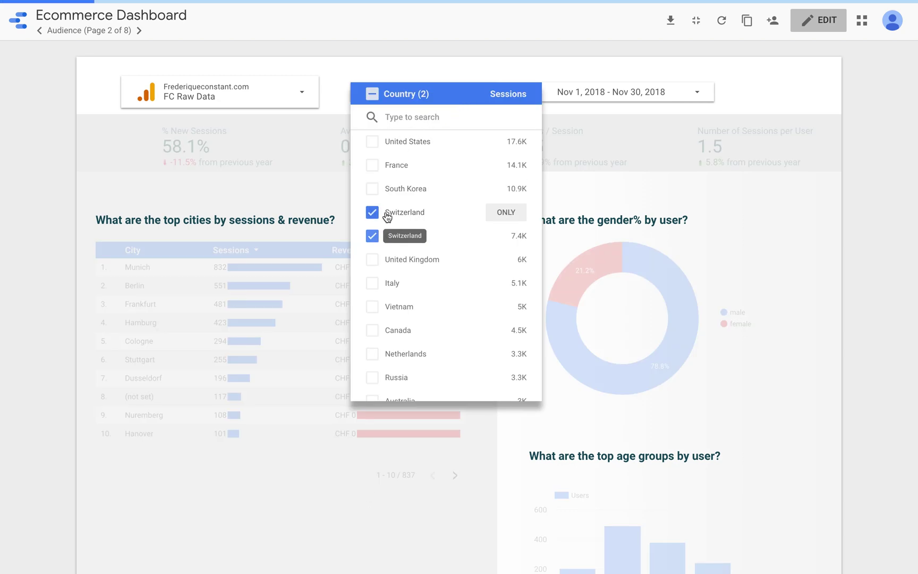
pyautogui.click(58, 276)
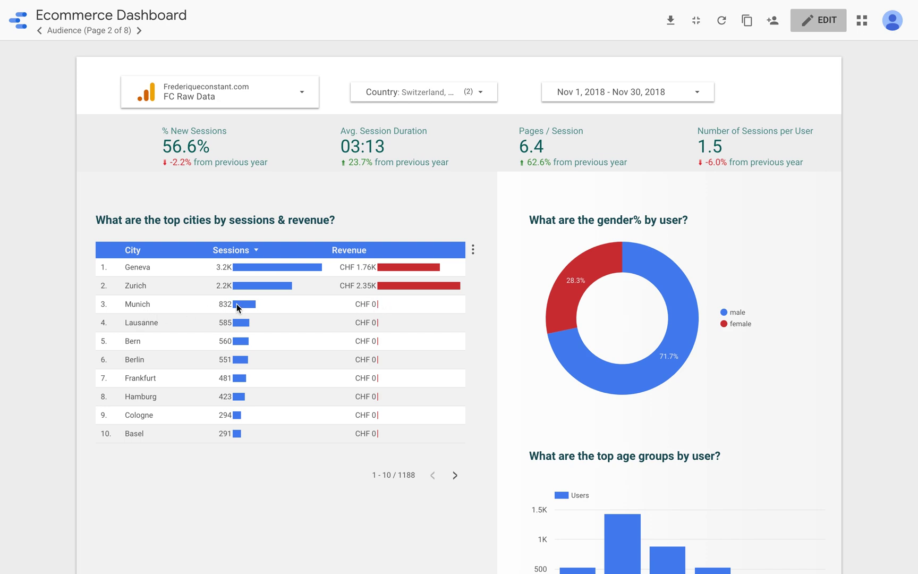
# Examine the top cities by sessions and revenue, the gender share by user, and the top age groups by user.
pyautogui.moveTo(237, 303)
pyautogui.moveTo(671, 297)
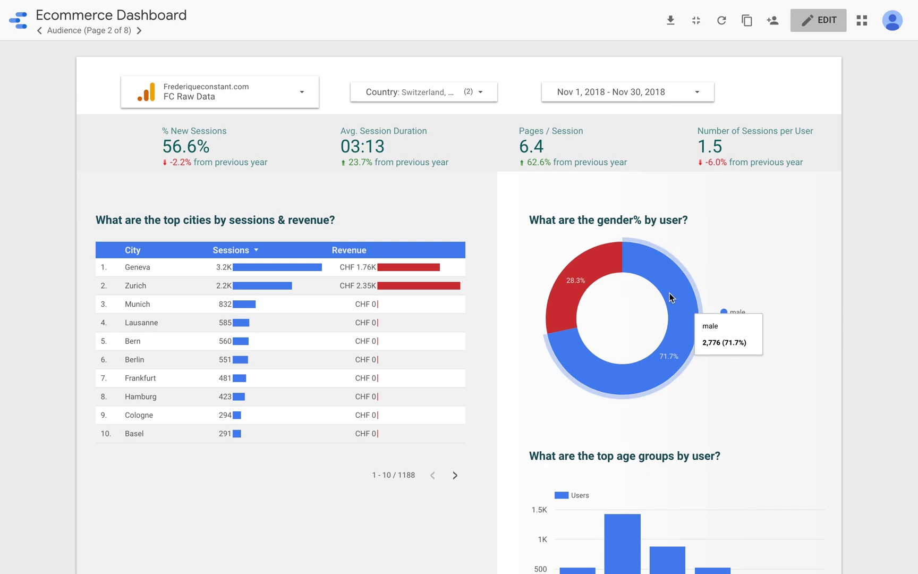
pyautogui.moveTo(574, 286)
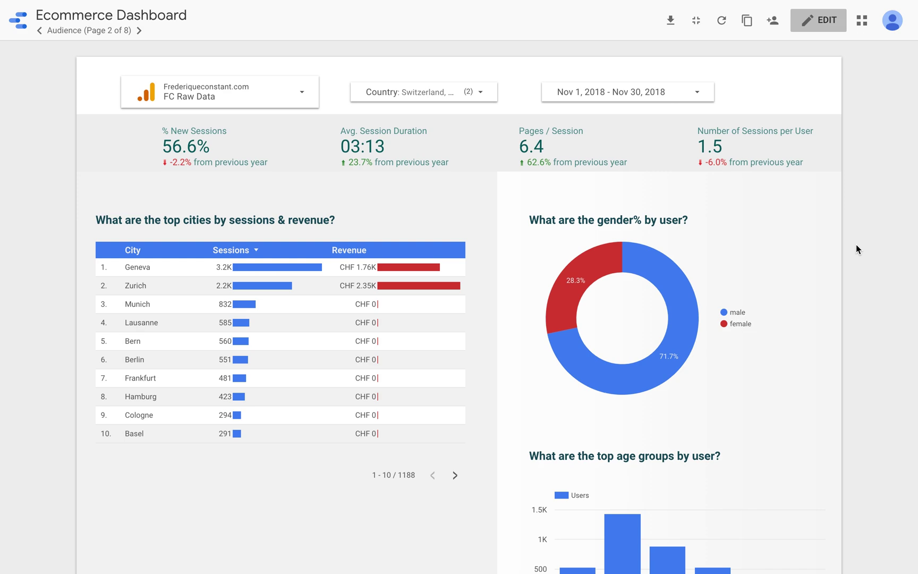
pyautogui.scroll(-2, 856, 249)
pyautogui.moveTo(684, 211)
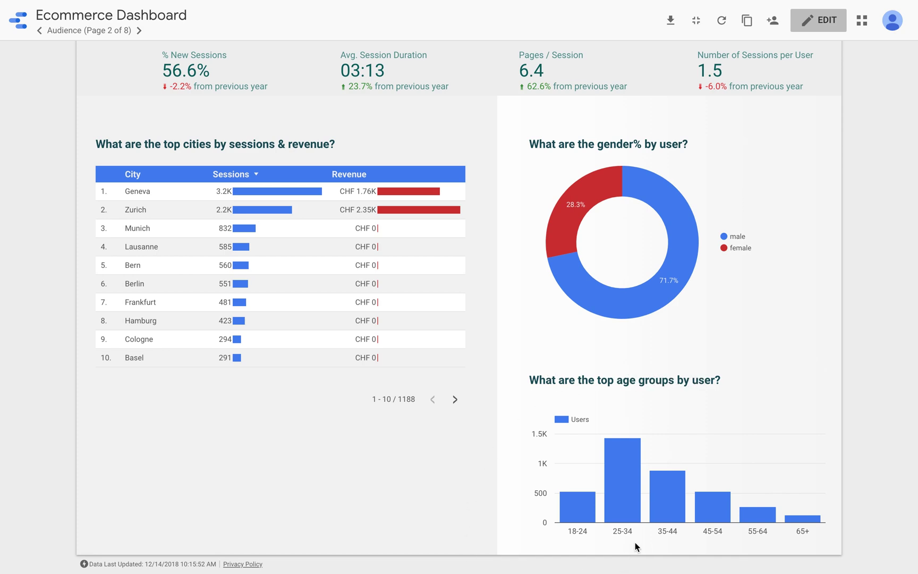
pyautogui.moveTo(625, 495)
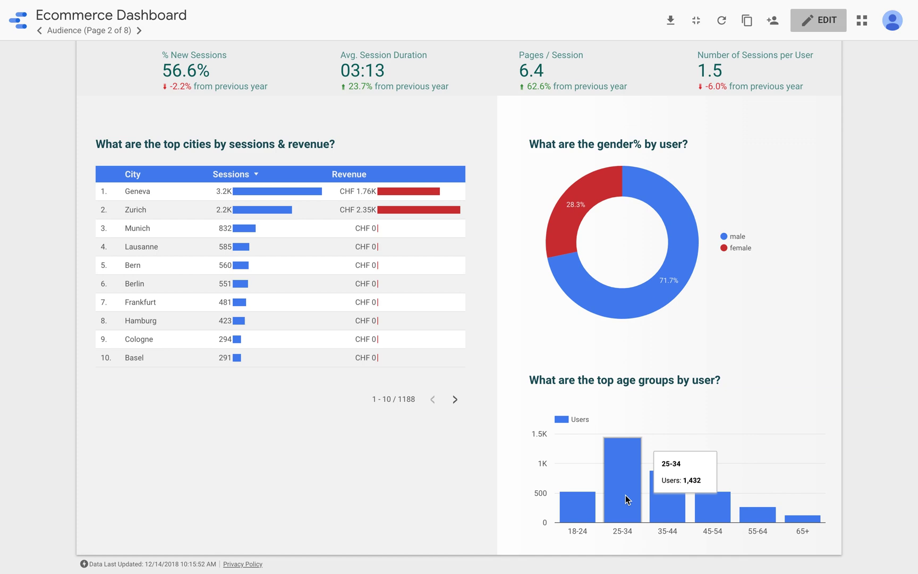
pyautogui.moveTo(661, 506)
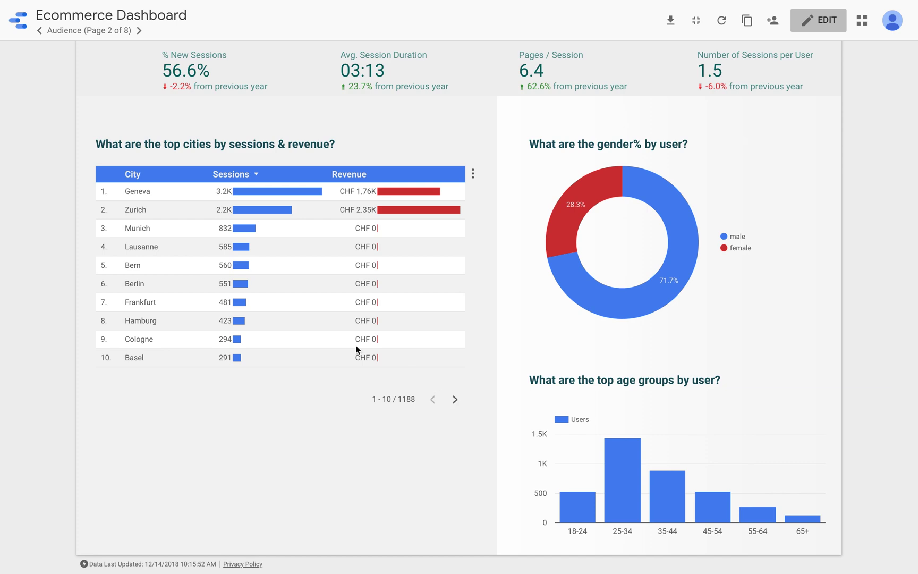
# Page through the table of top cities by sessions and revenue up to rows 31 to 40.
pyautogui.click(457, 400)
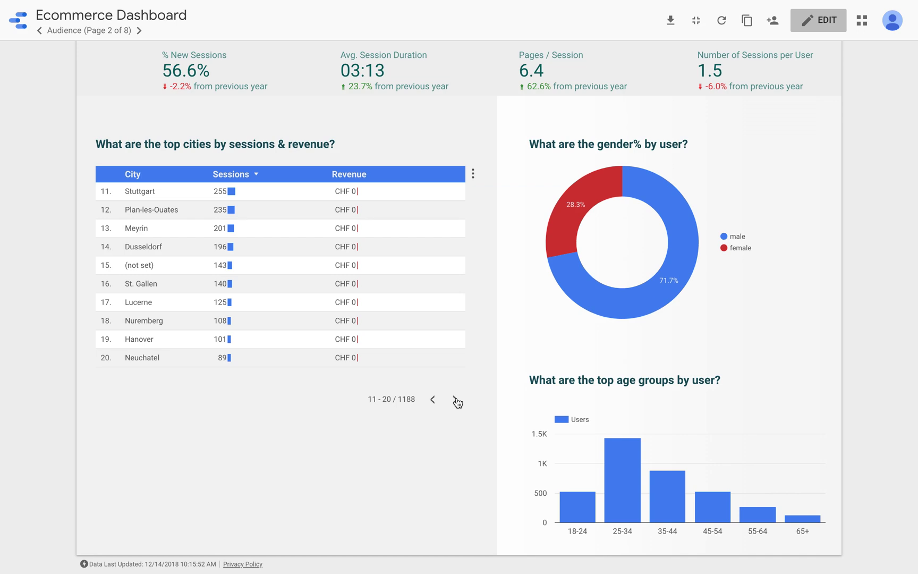
pyautogui.click(457, 400)
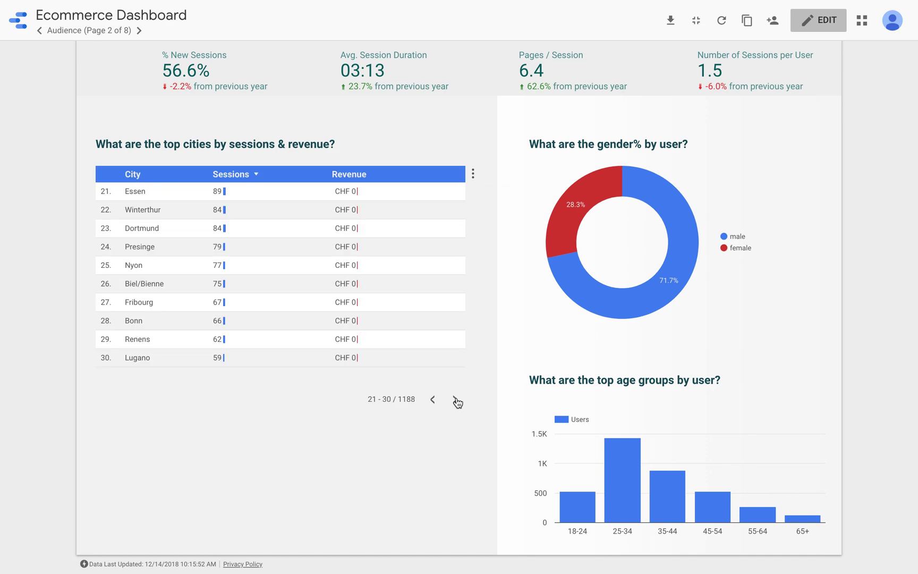
pyautogui.click(457, 401)
# Open the dashboard's Acquisition page and set its data source to Frederiqueconstant.com's FC Raw Data view.
pyautogui.click(81, 30)
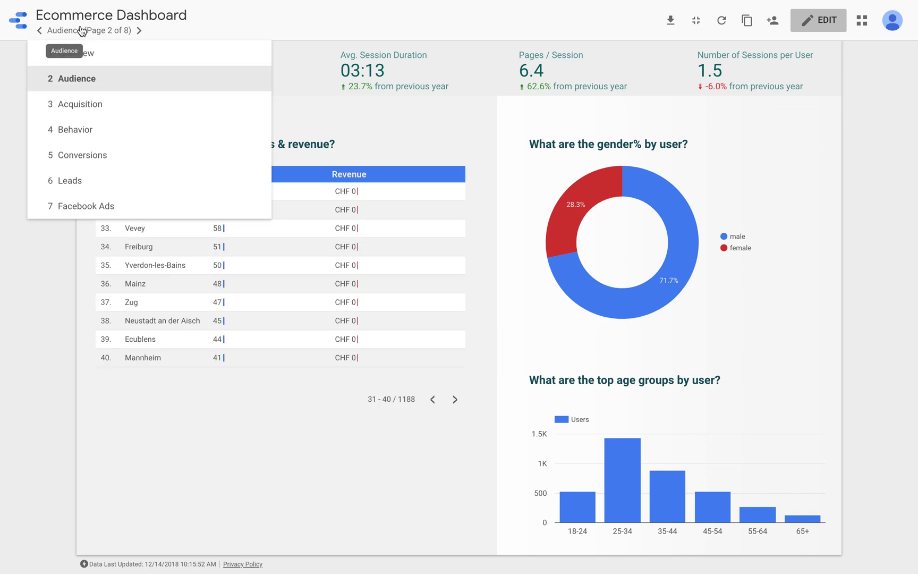
pyautogui.click(80, 105)
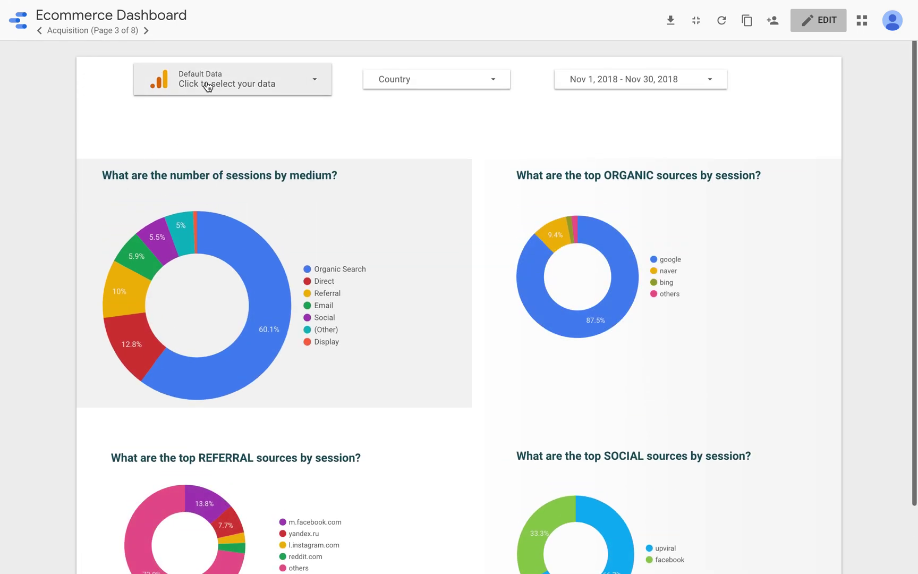
pyautogui.click(207, 87)
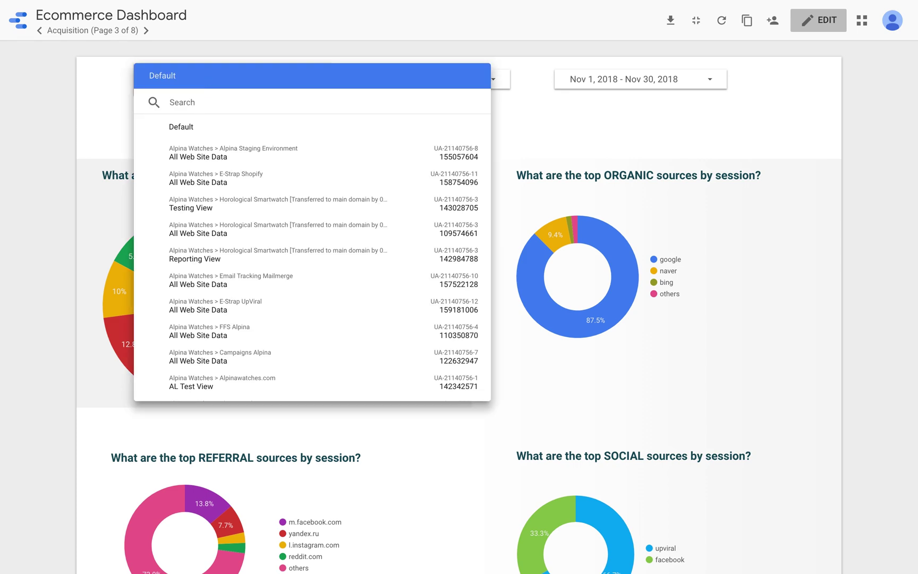
pyautogui.write('raw')
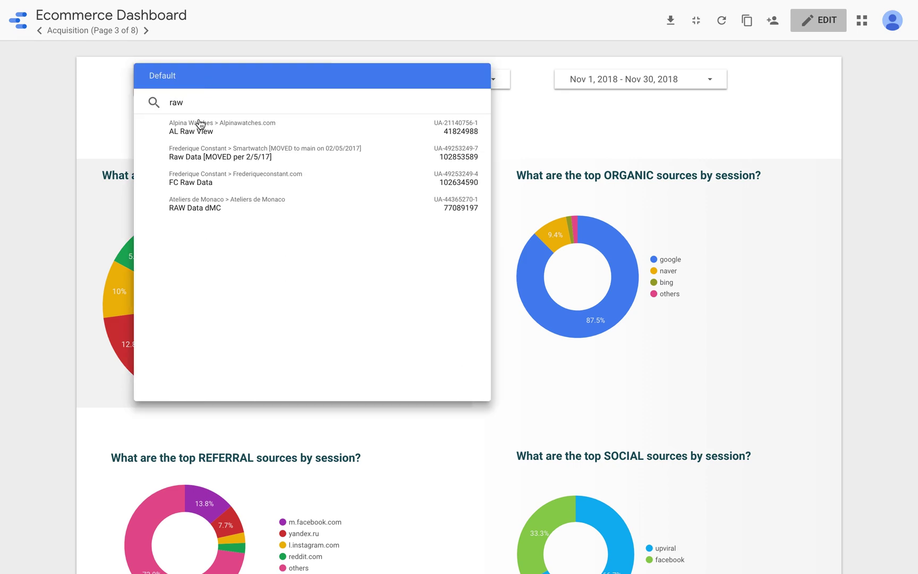
pyautogui.click(198, 184)
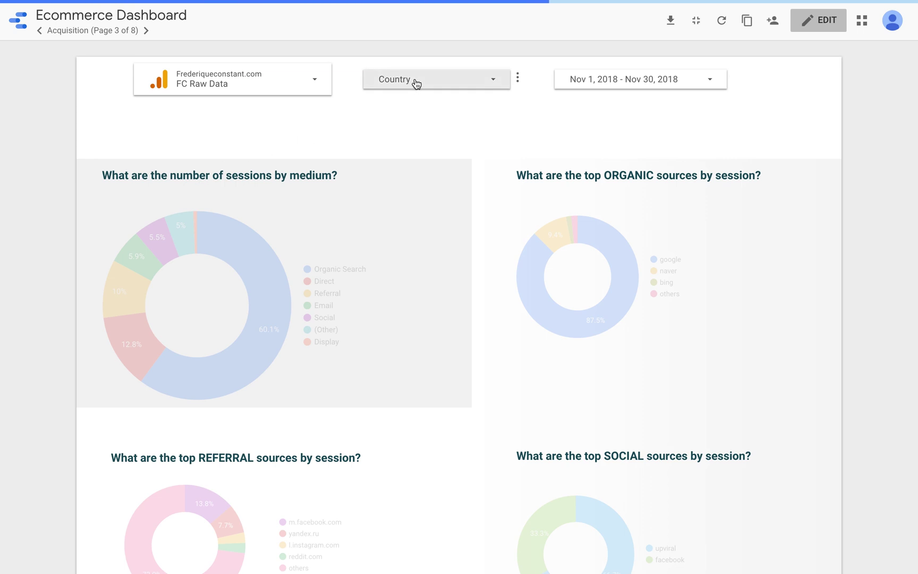
# Restrict the Acquisition page's country filter to Germany only.
pyautogui.click(416, 83)
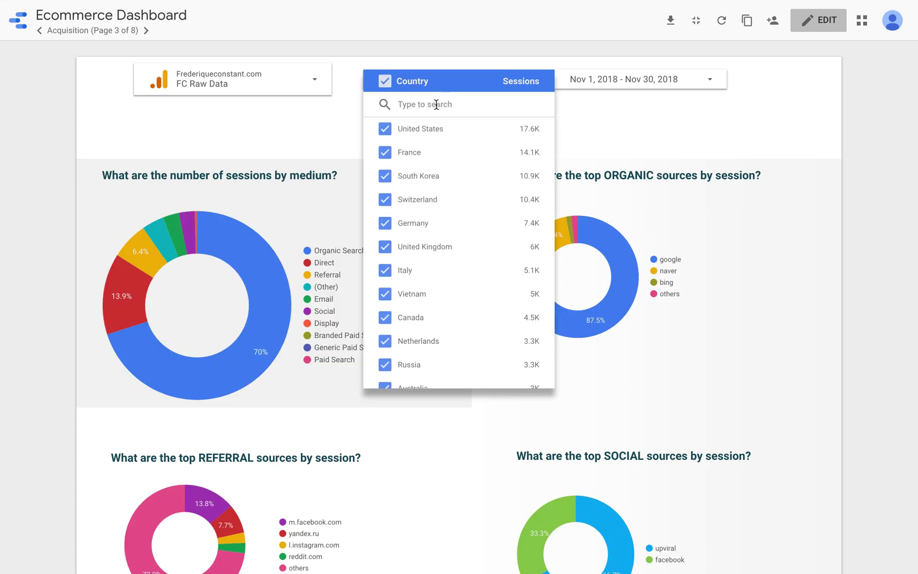
pyautogui.write('germ')
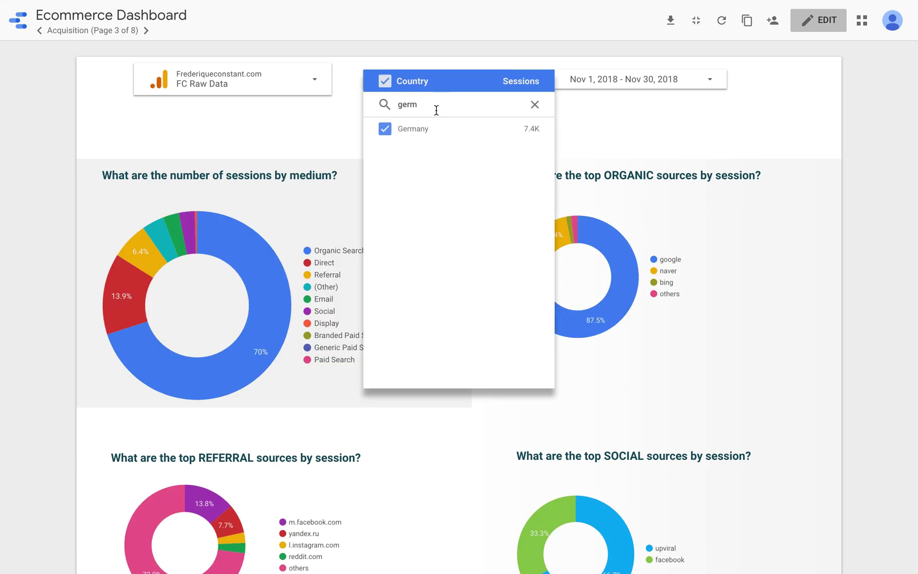
pyautogui.click(518, 129)
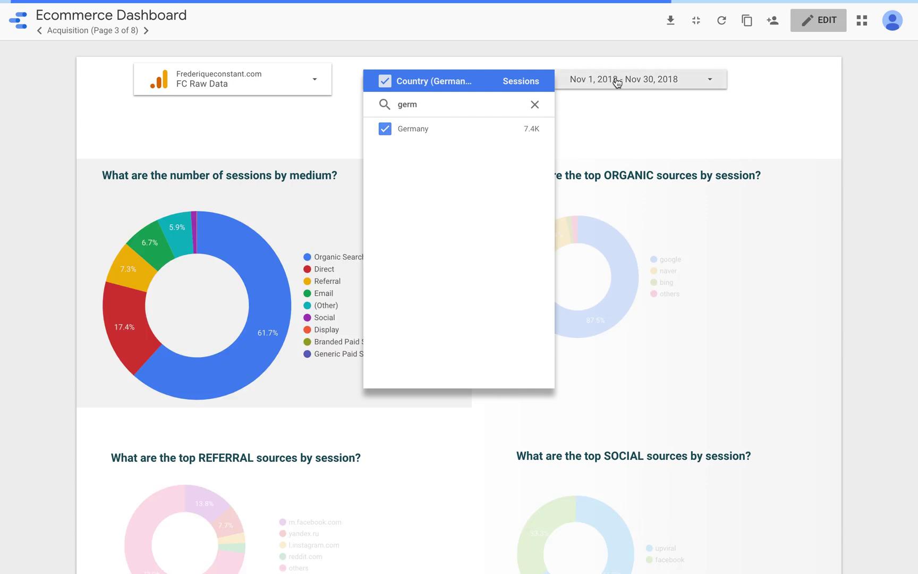
pyautogui.click(43, 152)
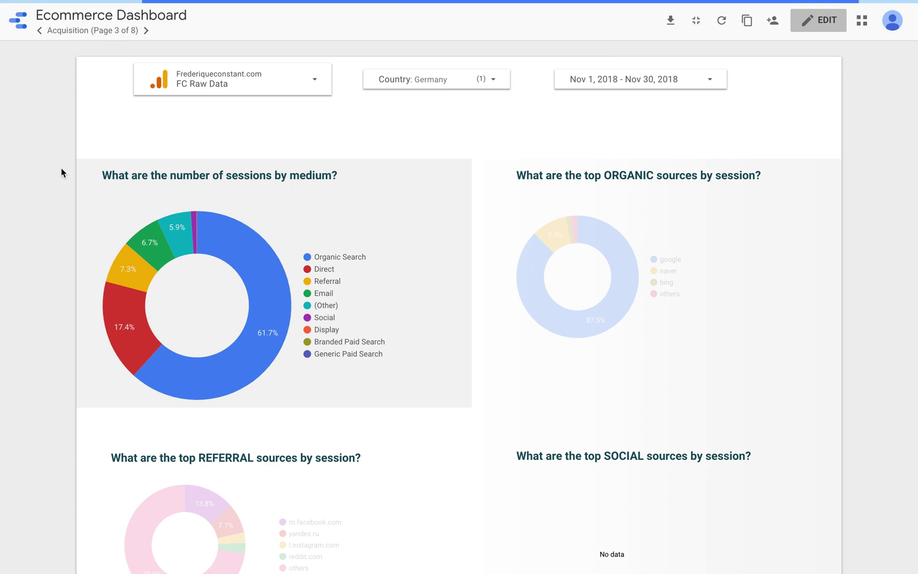
# Examine the segments of the sessions by medium chart and the top organic sources by session chart.
pyautogui.moveTo(175, 2)
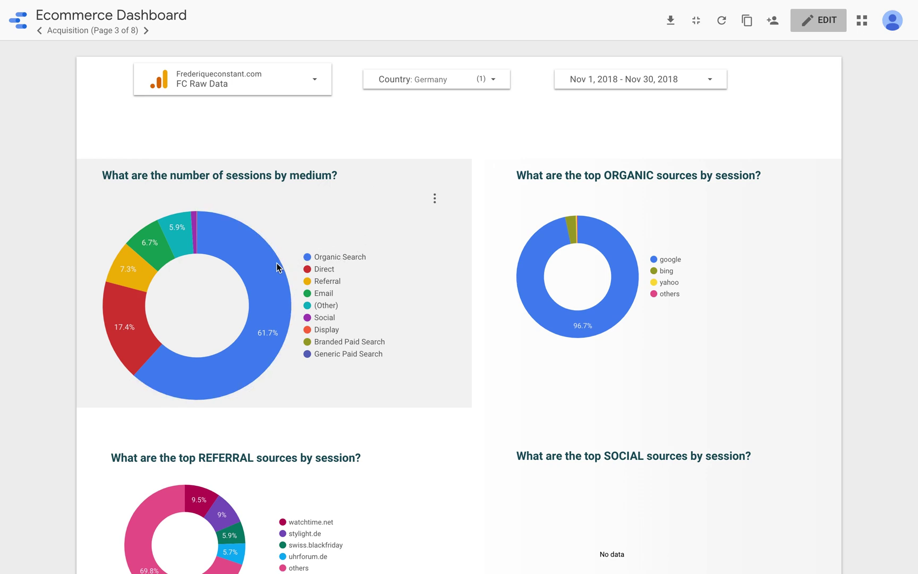
pyautogui.moveTo(275, 263)
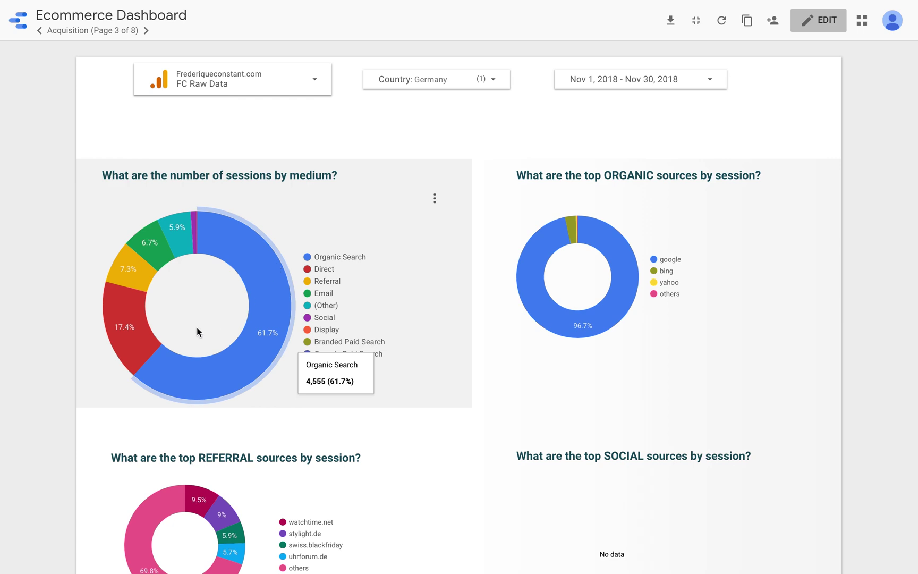
pyautogui.moveTo(122, 326)
pyautogui.moveTo(124, 273)
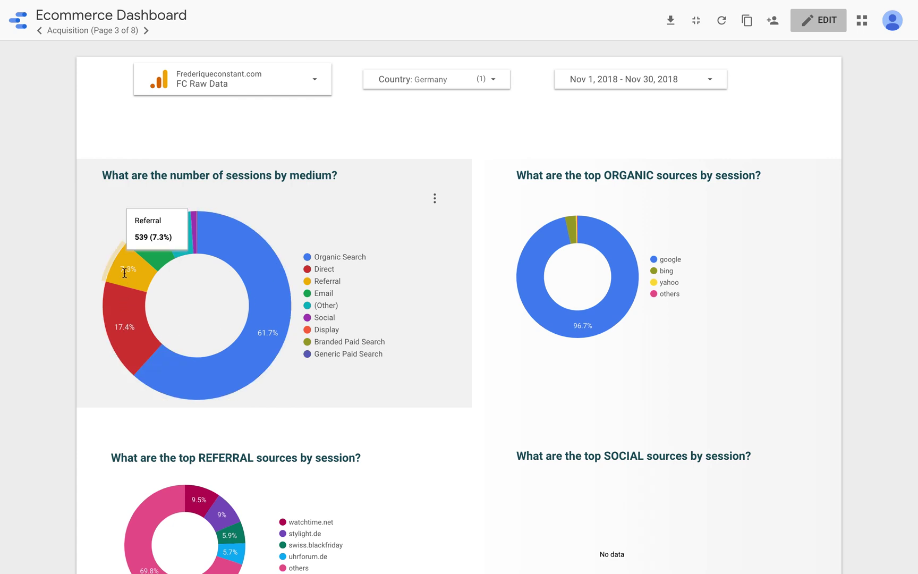
pyautogui.moveTo(150, 242)
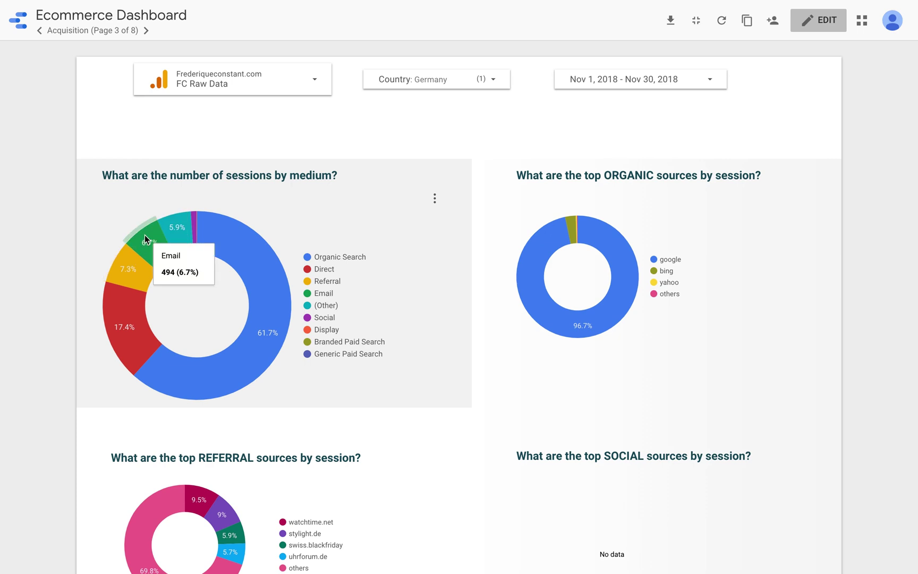
pyautogui.moveTo(175, 225)
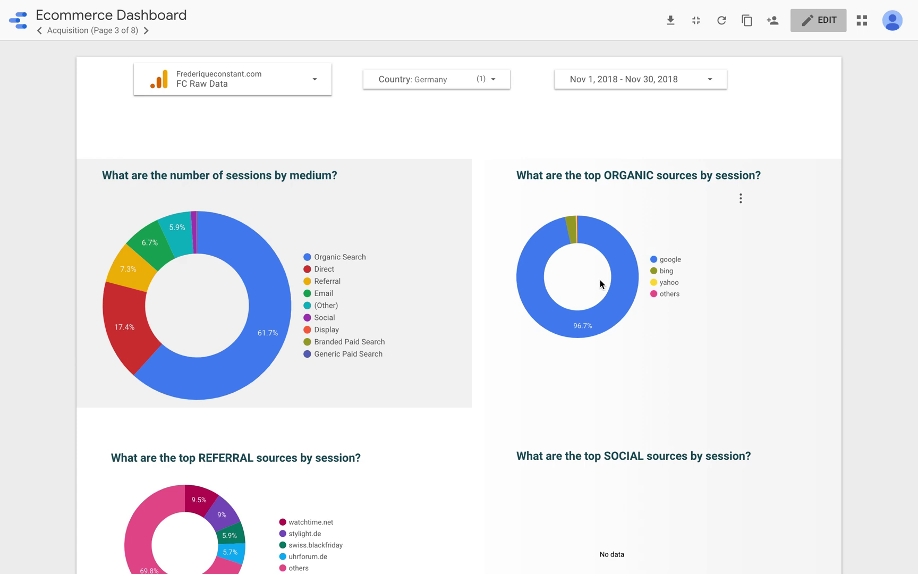
pyautogui.moveTo(626, 261)
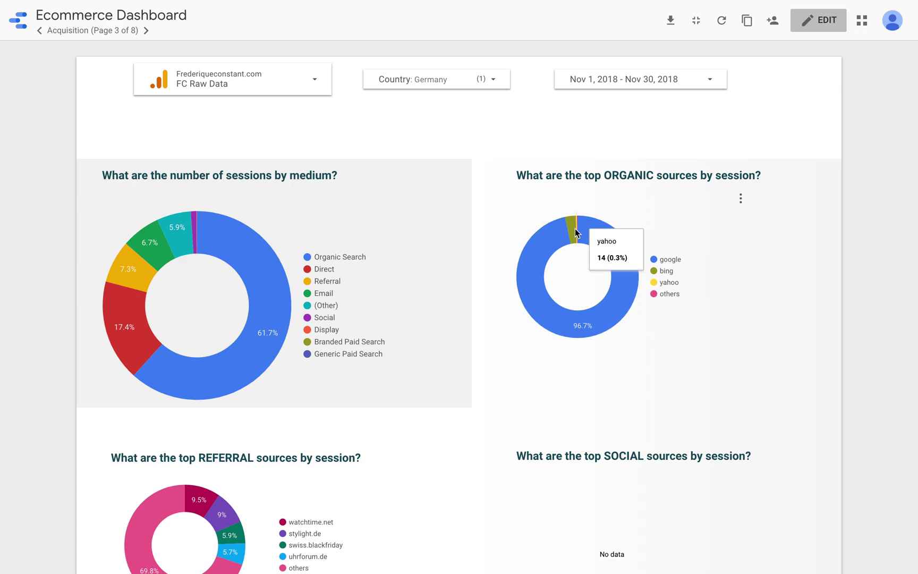
# Examine the yahoo segment of the organic sources chart and the others segment of the top referral sources chart.
pyautogui.moveTo(577, 230)
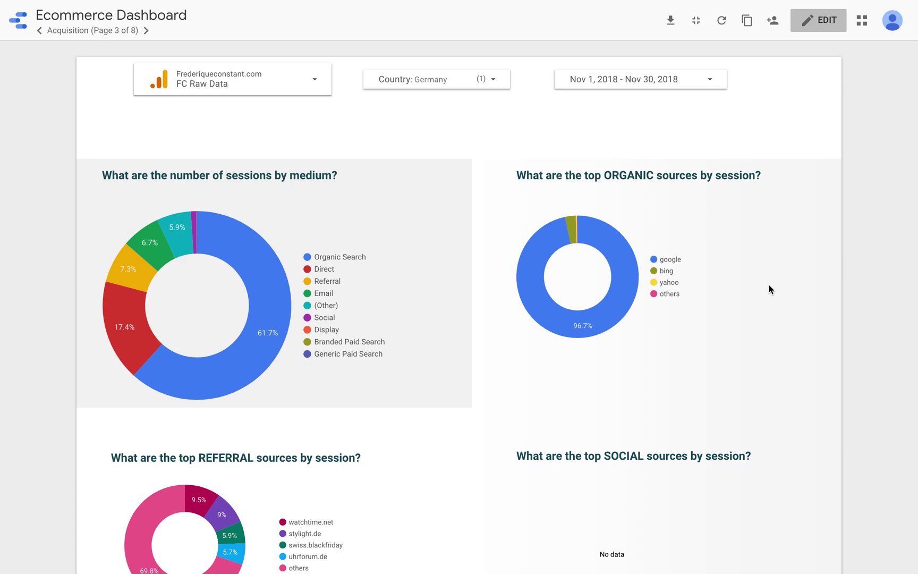
pyautogui.scroll(-2, 769, 286)
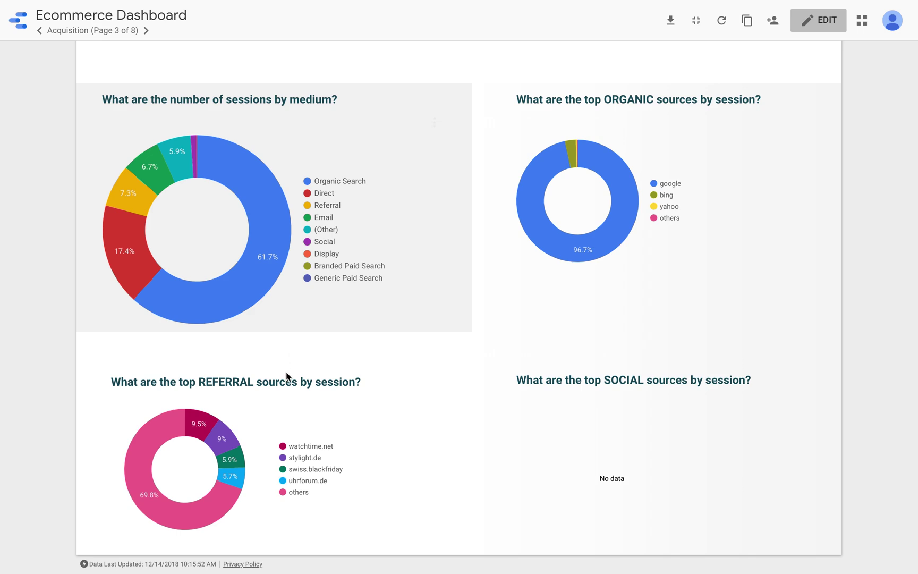
pyautogui.moveTo(124, 189)
pyautogui.moveTo(196, 509)
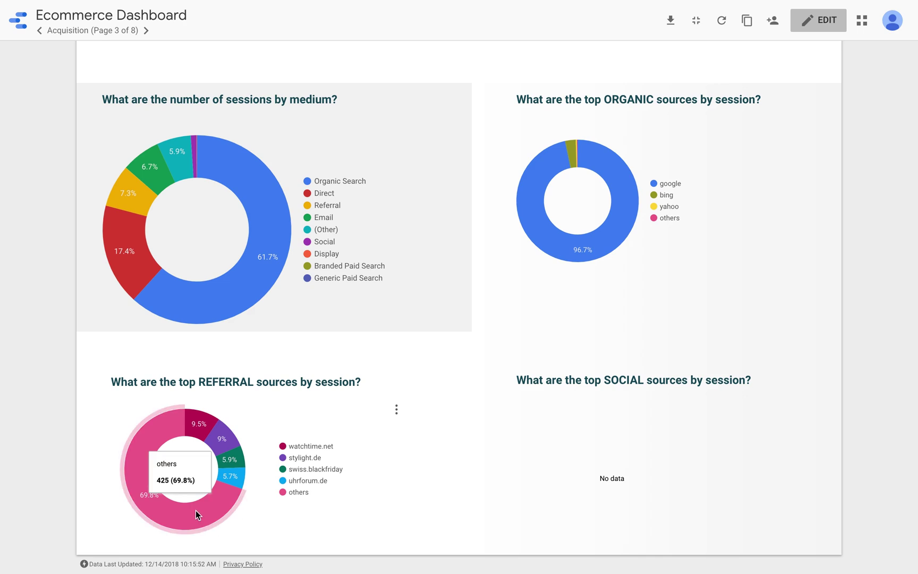
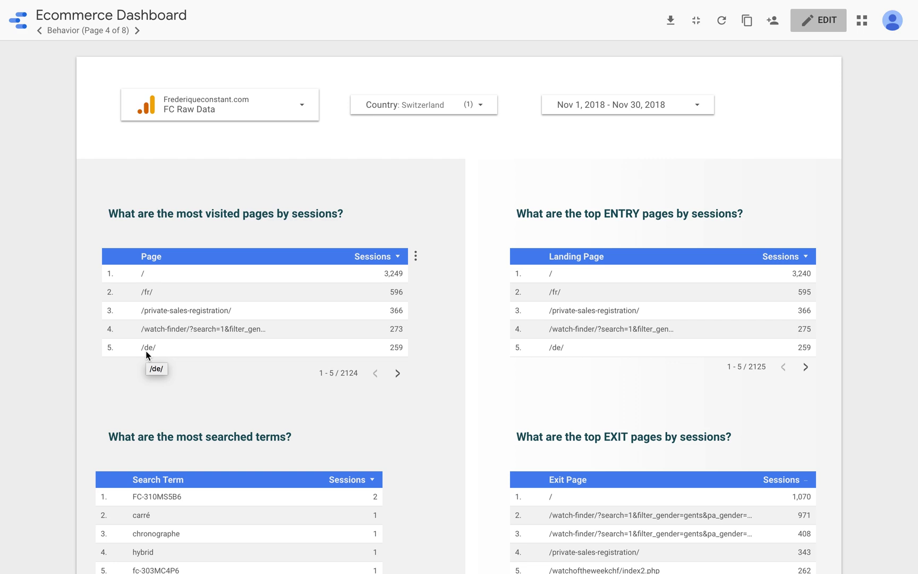
# Page the Behavior page's most visited pages table to rows 6 to 10 and back, and review the most searched terms.
pyautogui.click(398, 374)
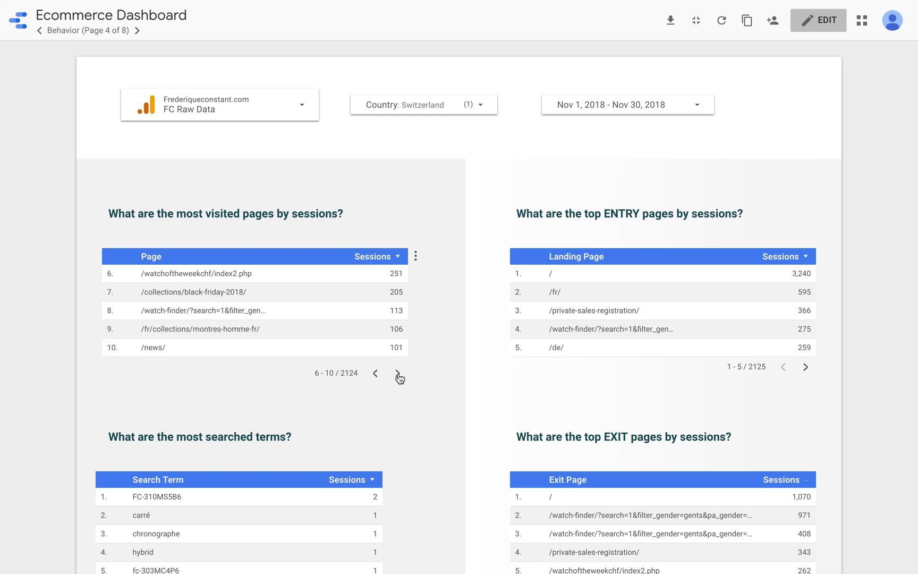
pyautogui.click(376, 373)
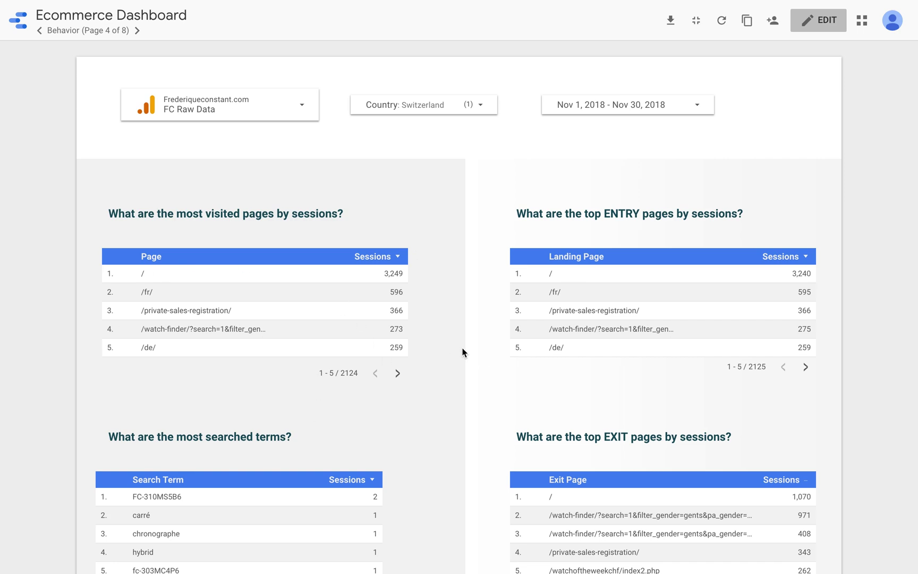
pyautogui.scroll(-1, 231, 423)
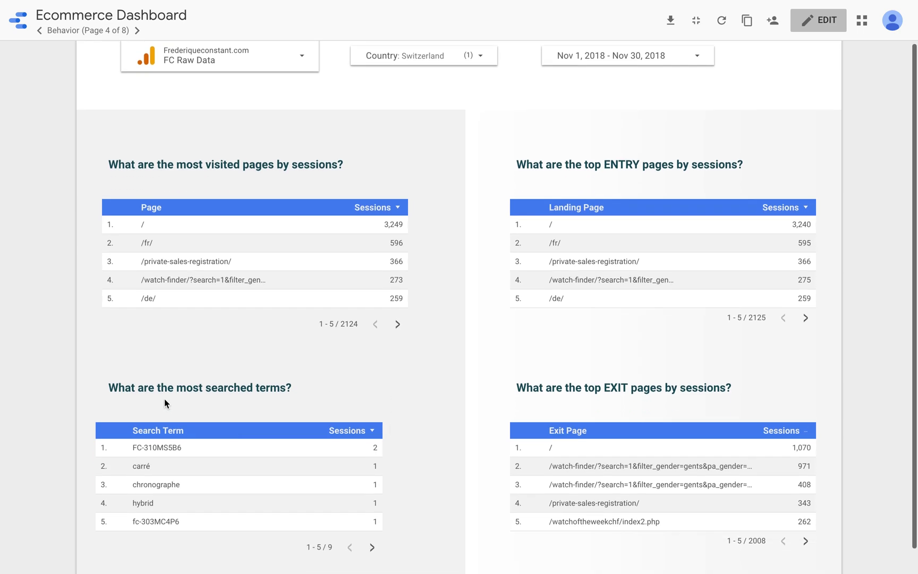
pyautogui.scroll(-1, 31, 384)
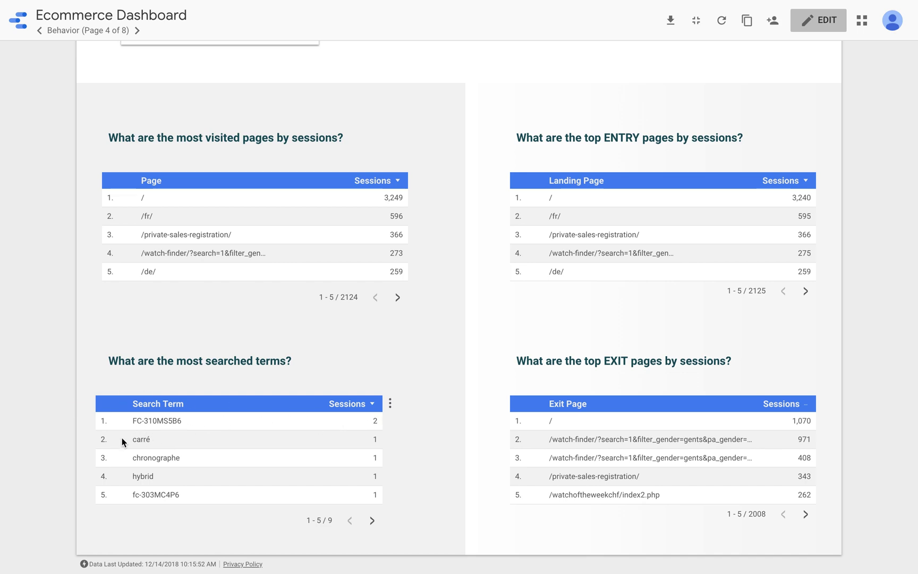
# Set the Behavior page's date range to Jan 1, 2018 - Nov 30, 2018.
pyautogui.scroll(3, 261, 449)
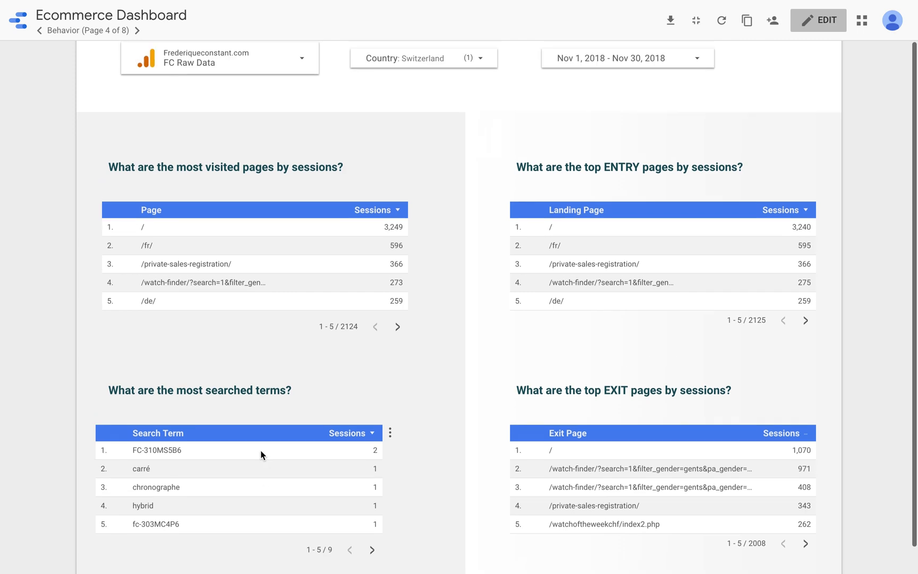
pyautogui.click(584, 110)
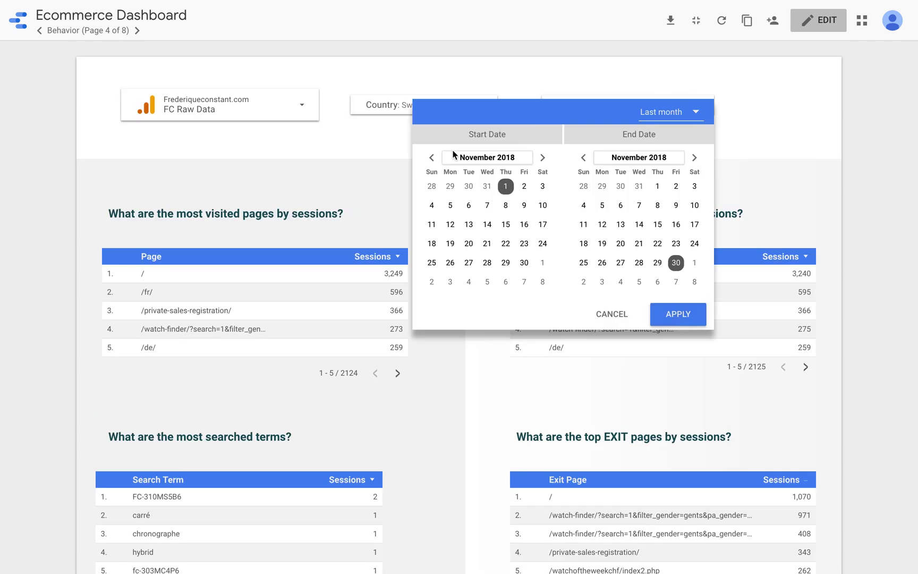
pyautogui.click(457, 160)
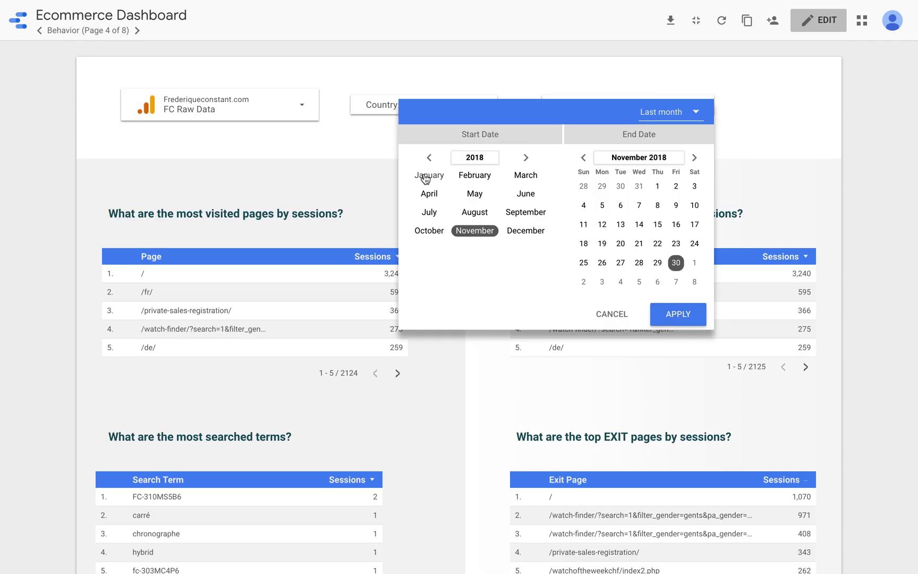
pyautogui.click(428, 175)
pyautogui.click(449, 186)
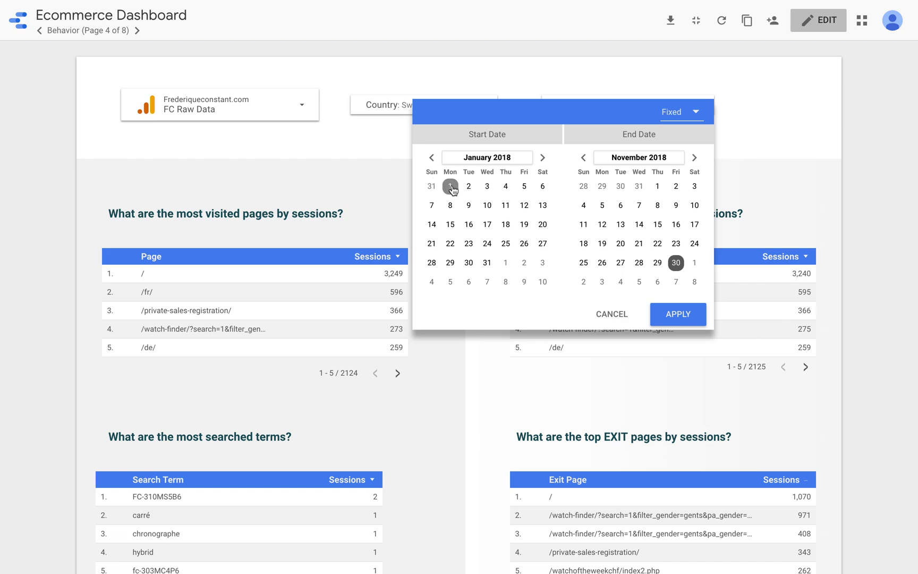
pyautogui.click(679, 314)
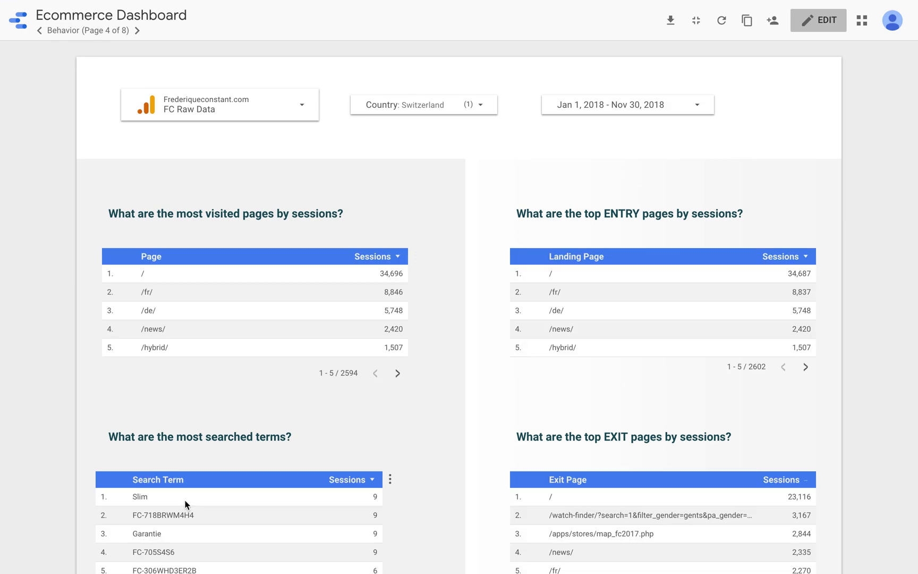
# Extend the Behavior page's country filter from France, Germany and United States to all countries, and review the most searched terms.
pyautogui.click(424, 106)
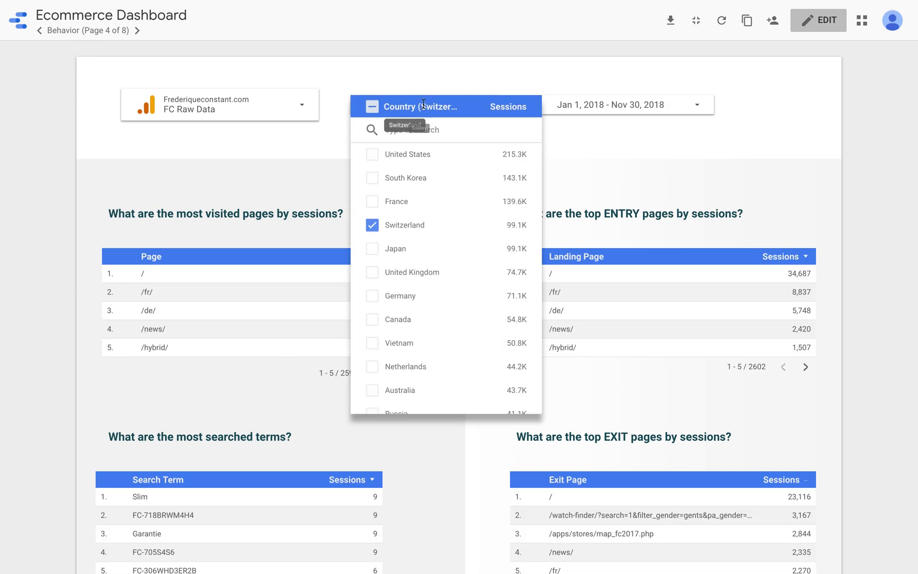
pyautogui.click(396, 202)
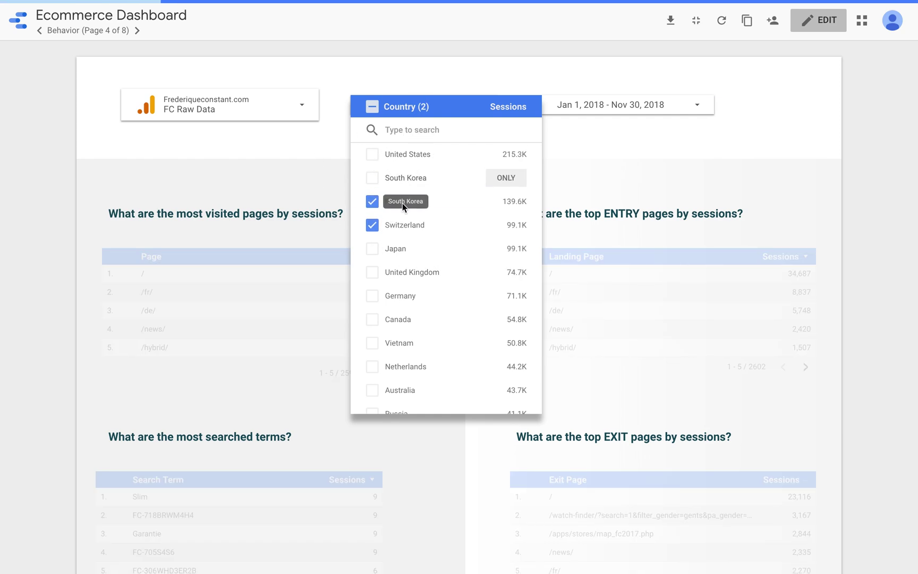
pyautogui.click(402, 298)
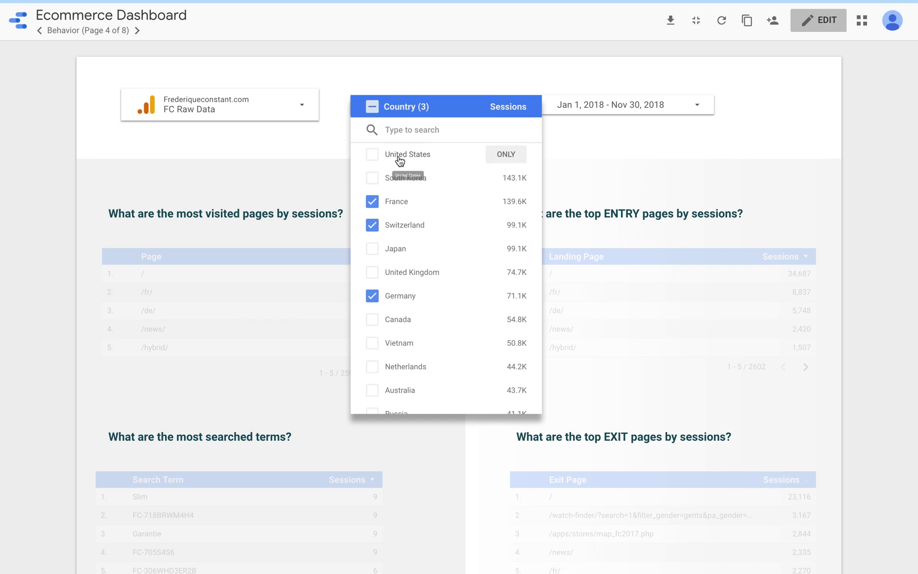
pyautogui.click(400, 159)
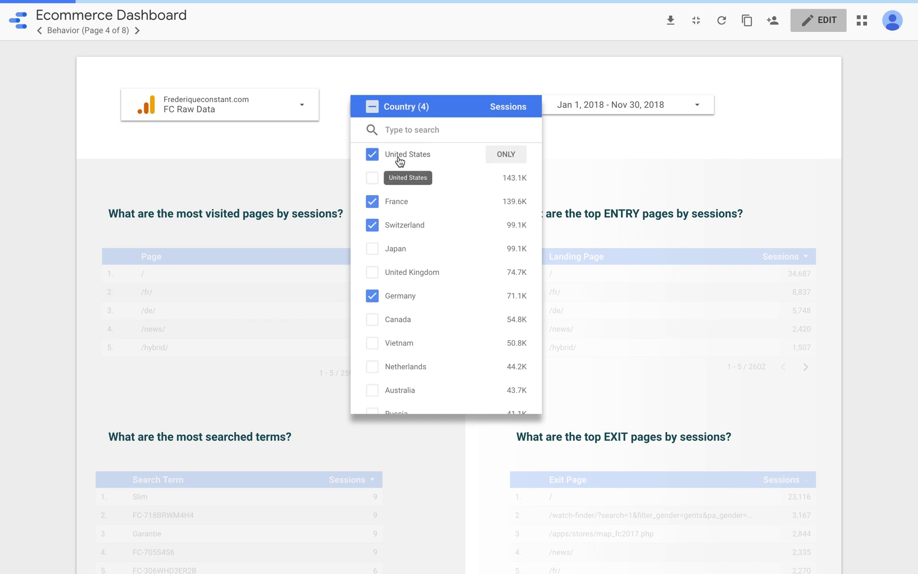
pyautogui.click(372, 106)
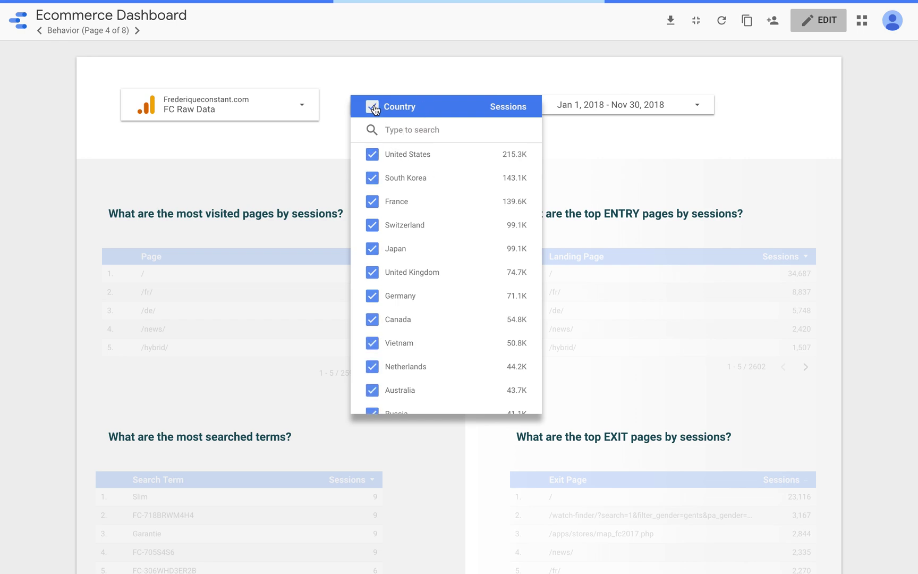
pyautogui.click(39, 385)
pyautogui.scroll(-2, 39, 385)
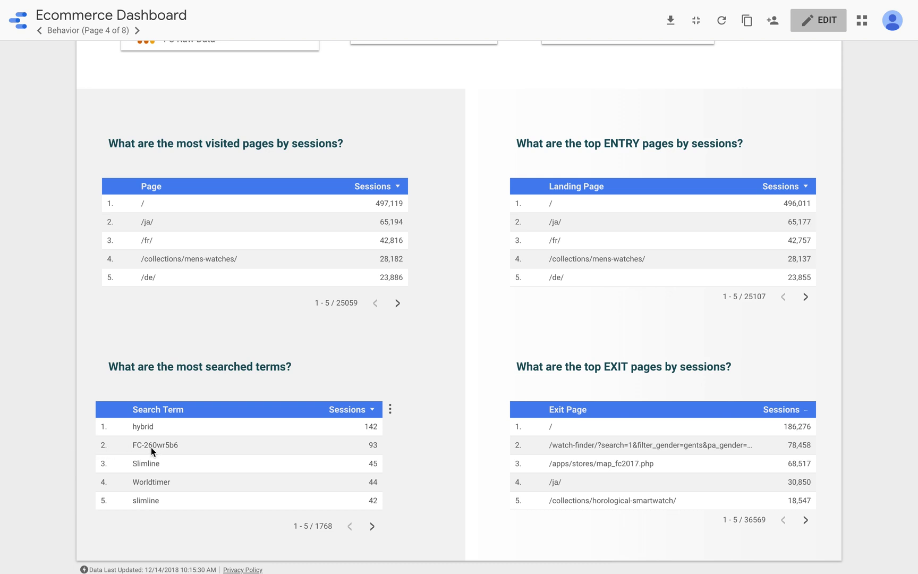
pyautogui.scroll(-1, 43, 465)
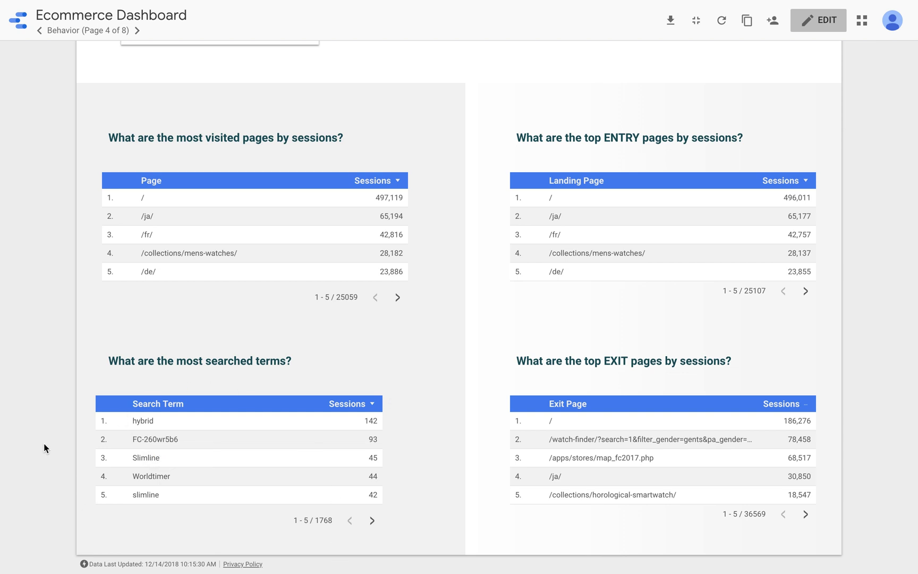
pyautogui.scroll(2, 44, 443)
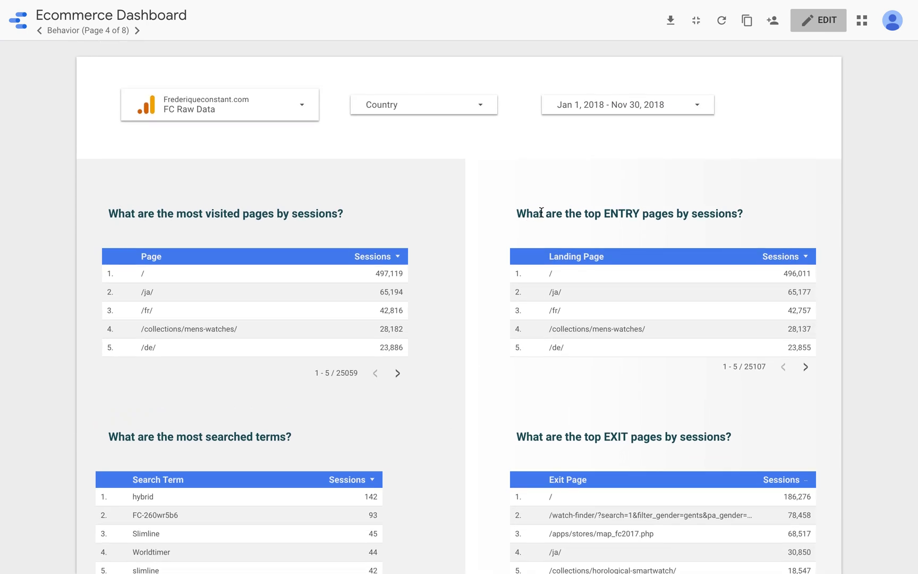
# Search the country filter for "swi" and restrict the Behavior page to Switzerland only.
pyautogui.click(430, 105)
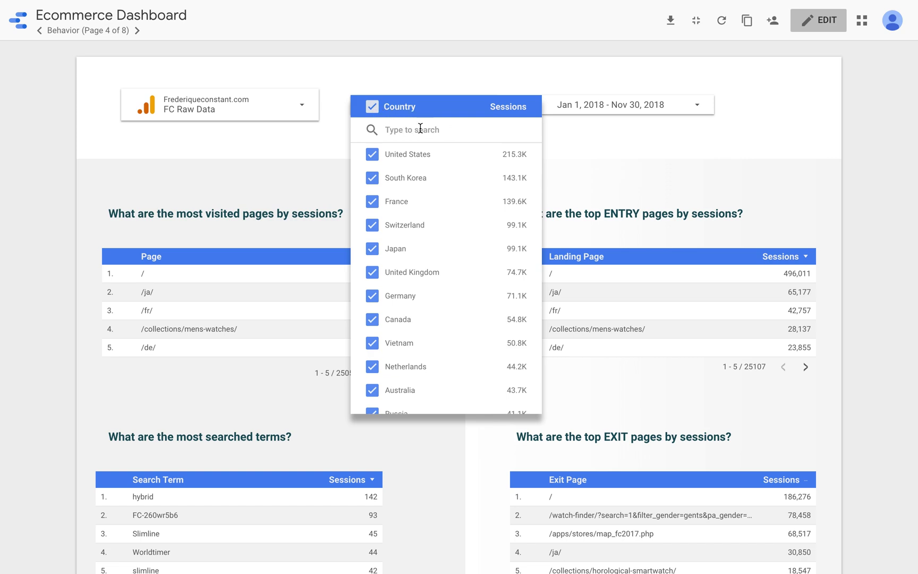
pyautogui.write('swi')
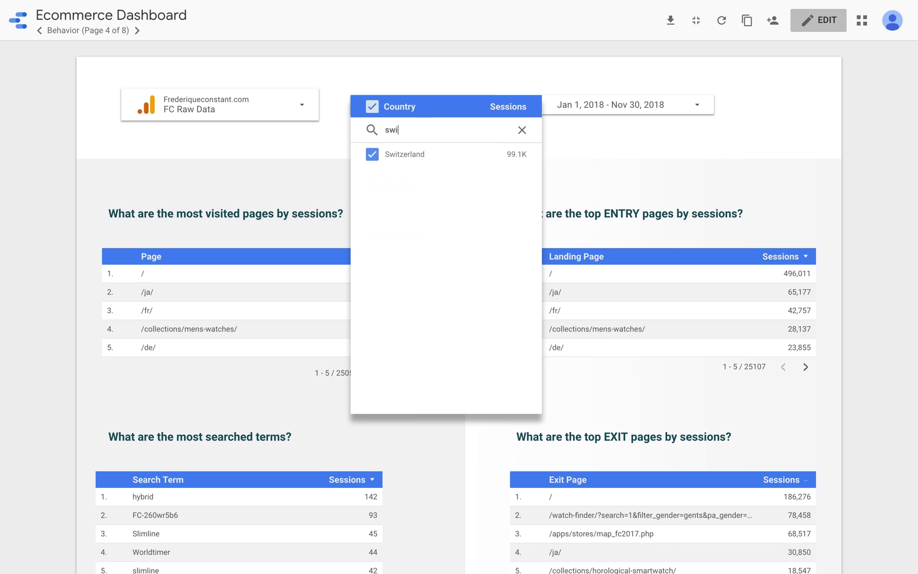
pyautogui.click(515, 154)
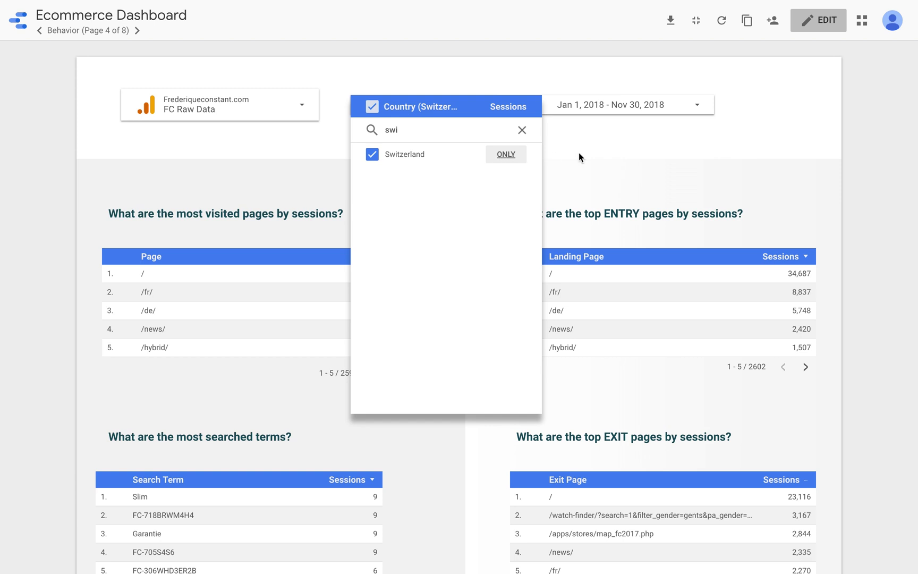
pyautogui.click(642, 143)
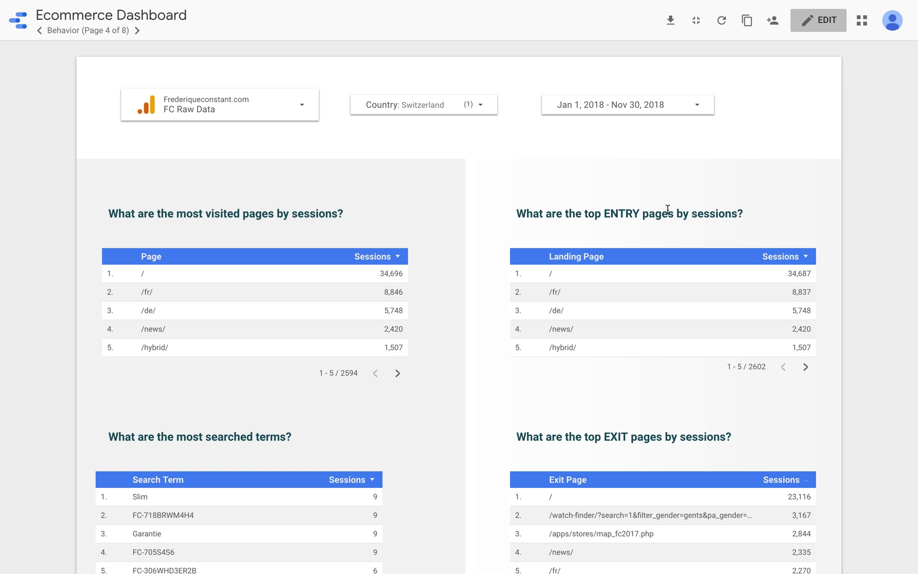
# Page the top entry pages table to rows 6 to 10 and back, and advance the top exit pages table to rows 6 to 10.
pyautogui.scroll(-1, 851, 226)
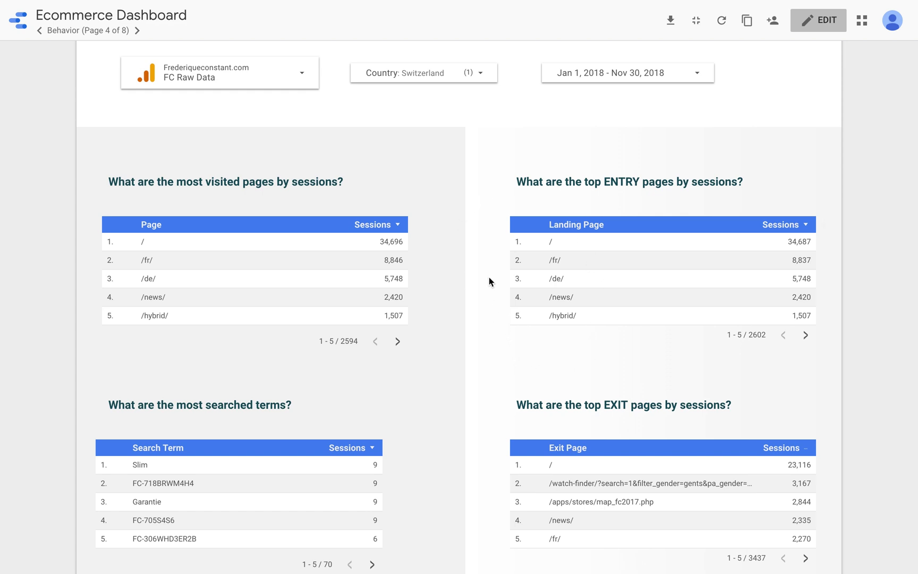
pyautogui.click(805, 336)
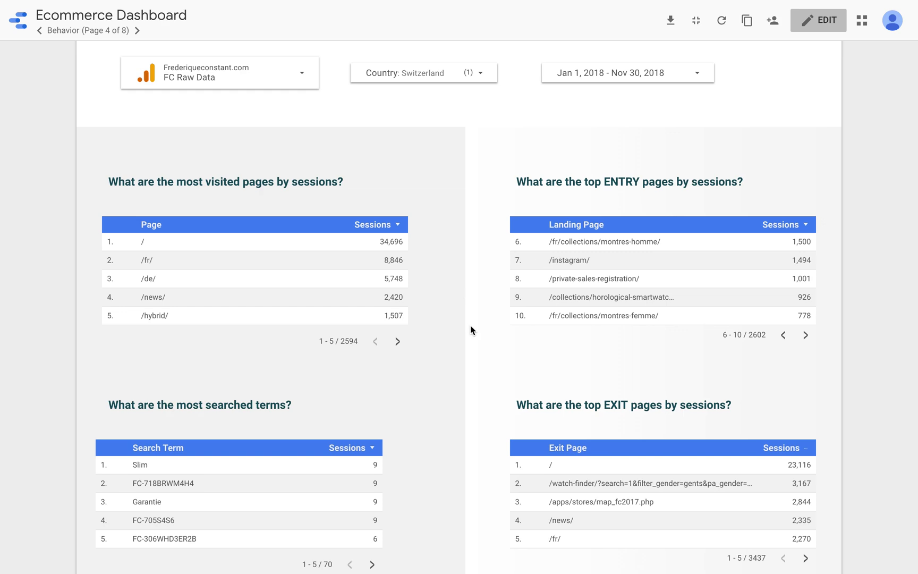
pyautogui.scroll(-1, 471, 325)
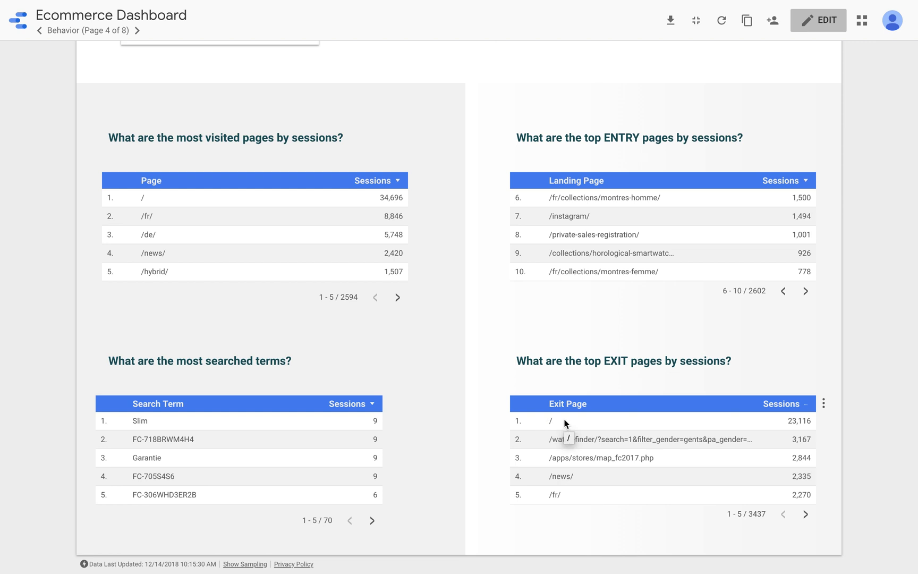
pyautogui.click(784, 291)
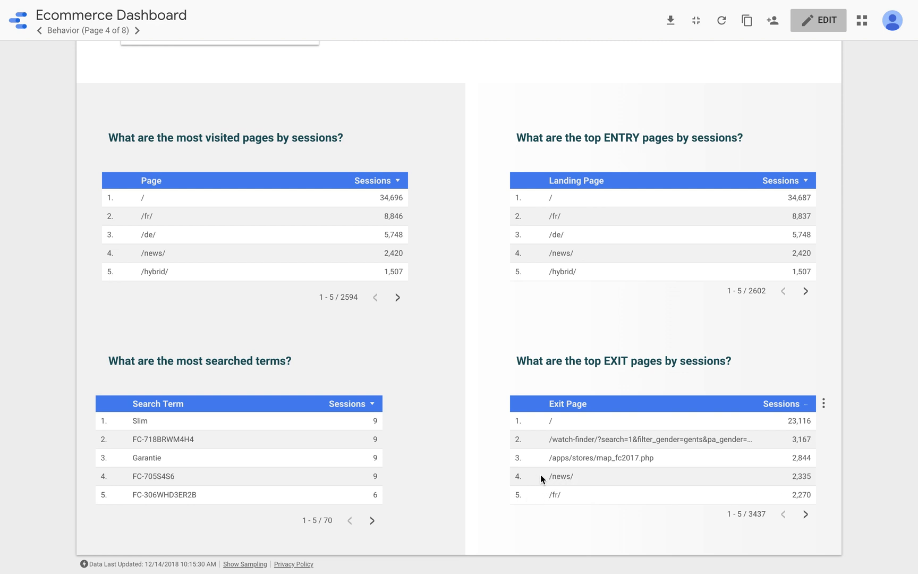
pyautogui.click(805, 515)
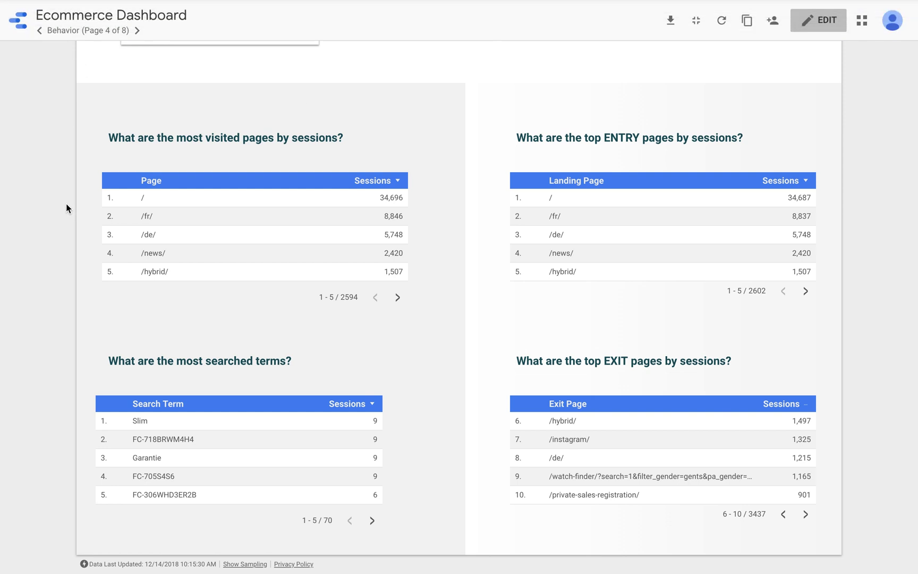
# Go to the Conversions page, search its data sources for "raw" and choose the Frederiqueconstant.com FC Raw Data view.
pyautogui.scroll(3, 66, 207)
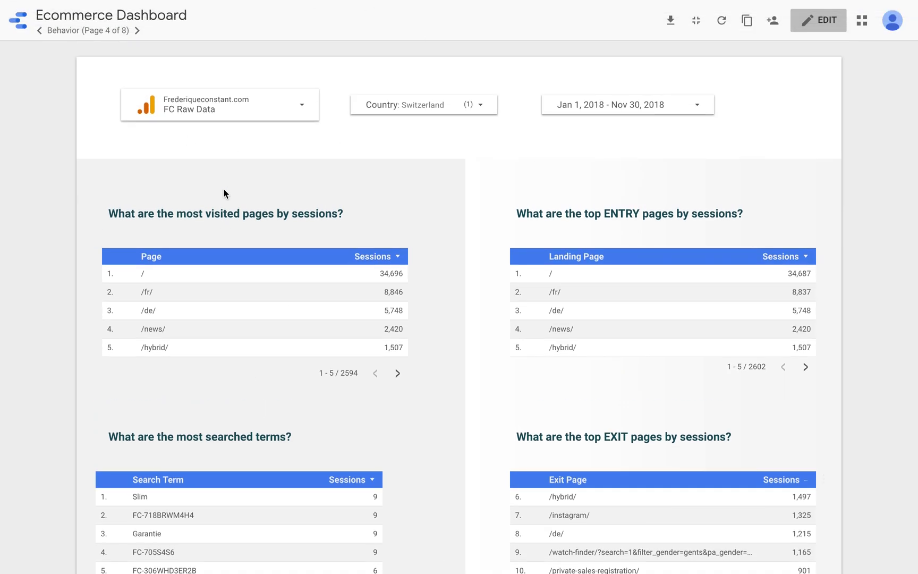
pyautogui.click(84, 31)
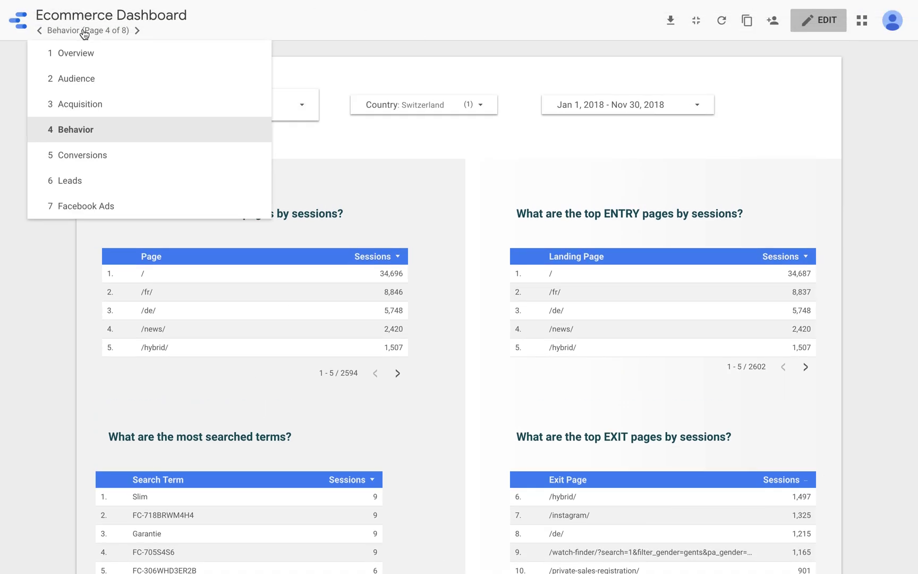
pyautogui.click(87, 161)
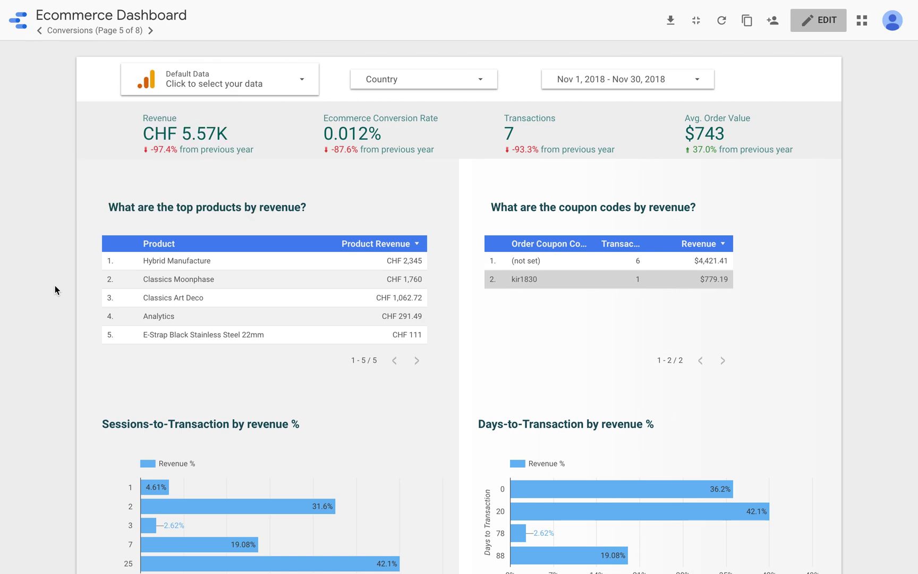
pyautogui.click(210, 87)
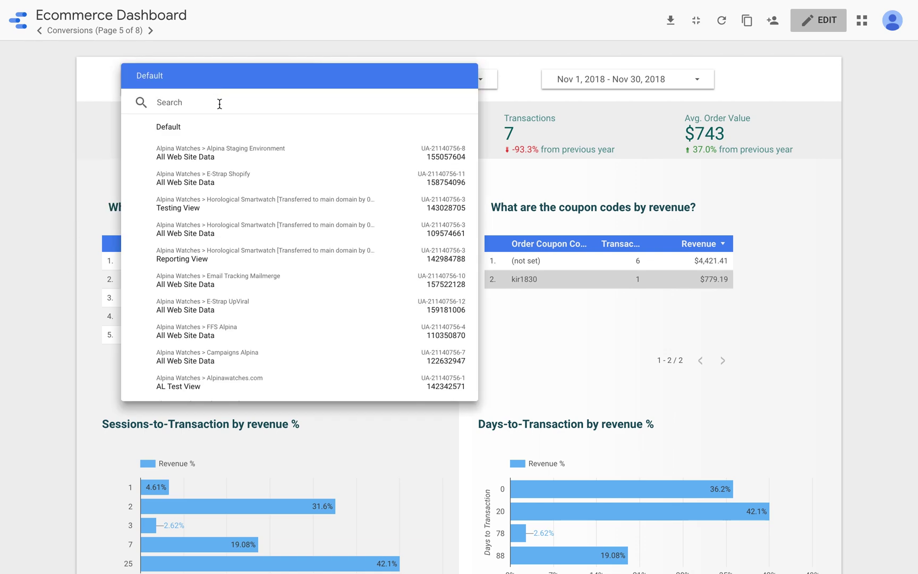
pyautogui.write('raw')
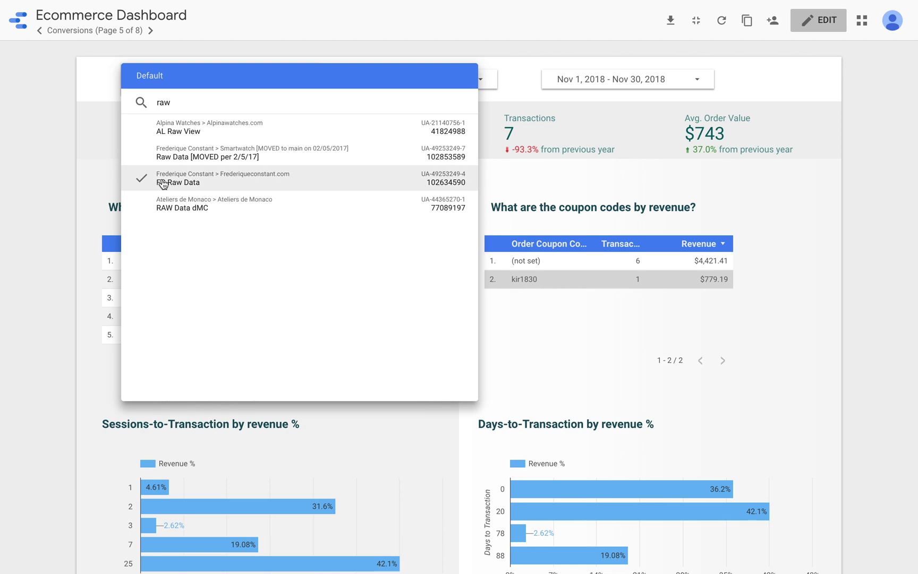
pyautogui.click(180, 183)
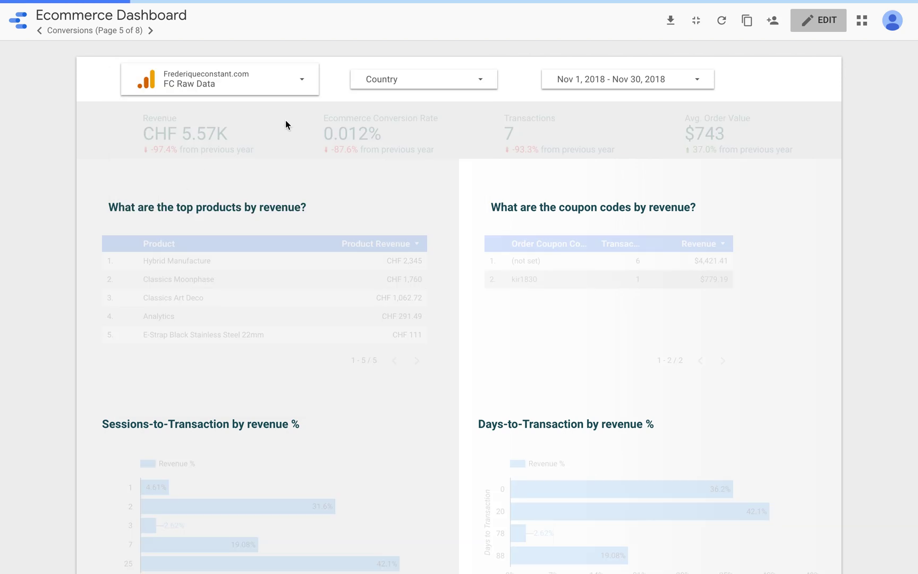
# Search the Conversions page's country filter for "swi" and restrict the page to Switzerland only.
pyautogui.click(431, 85)
pyautogui.write('swi')
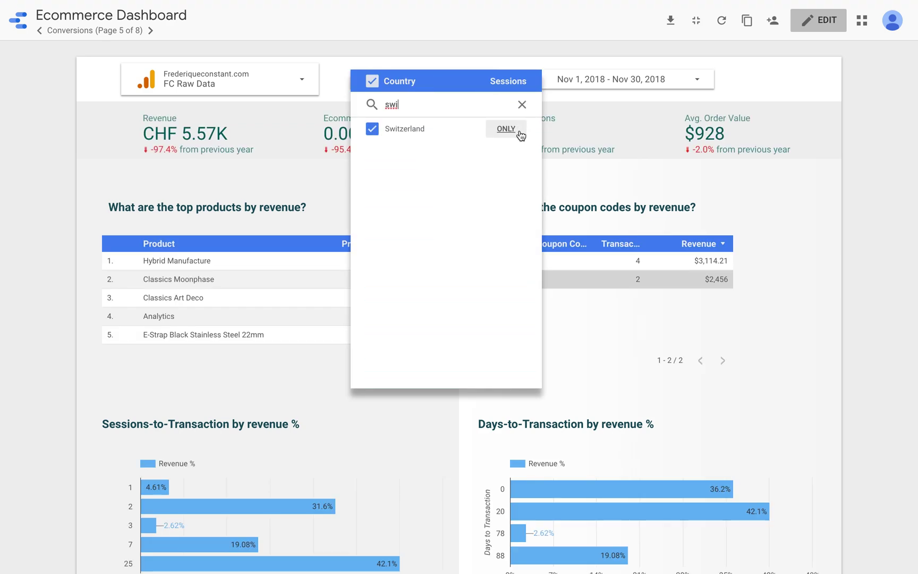
pyautogui.click(513, 129)
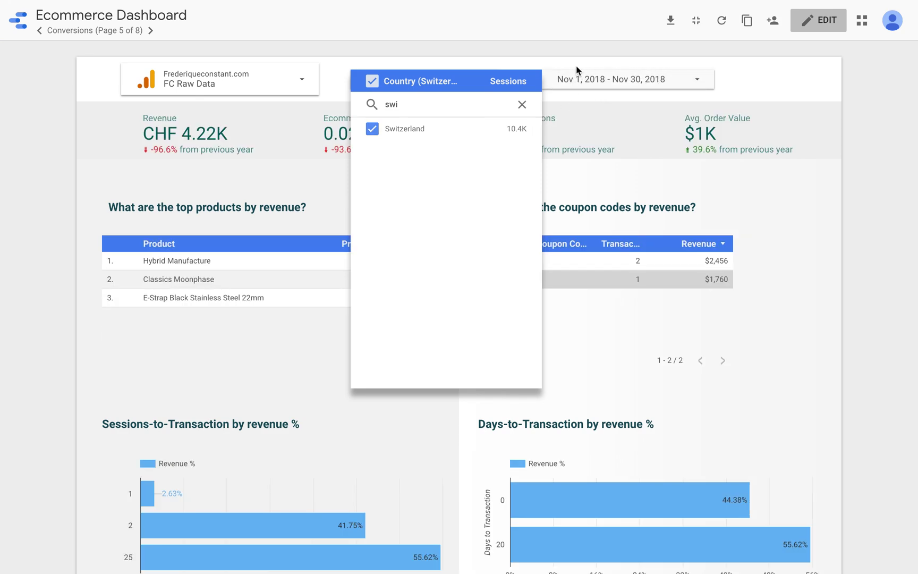
pyautogui.click(50, 154)
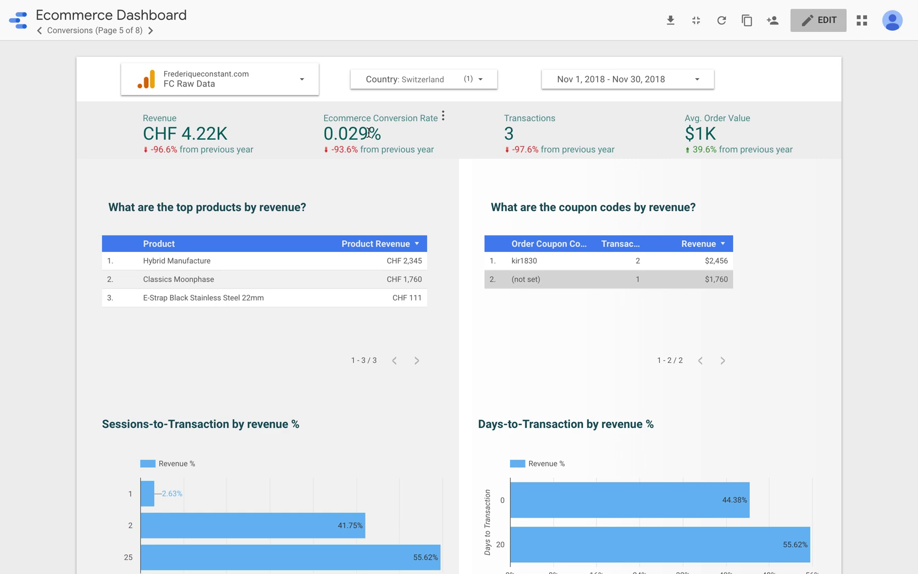
# Set the Conversions page's date range to Jan 1, 2018 - Nov 30, 2018.
pyautogui.scroll(-1, 17, 202)
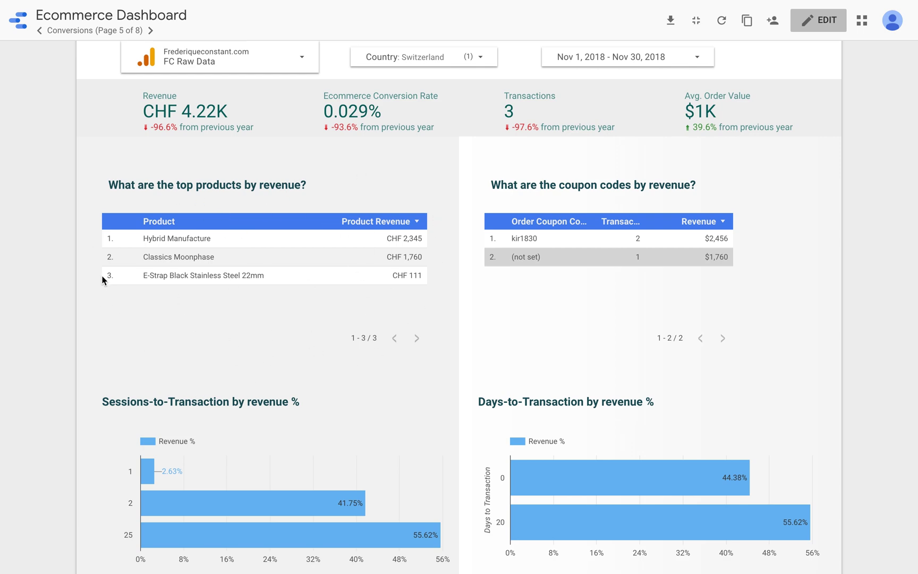
pyautogui.scroll(1, 508, 153)
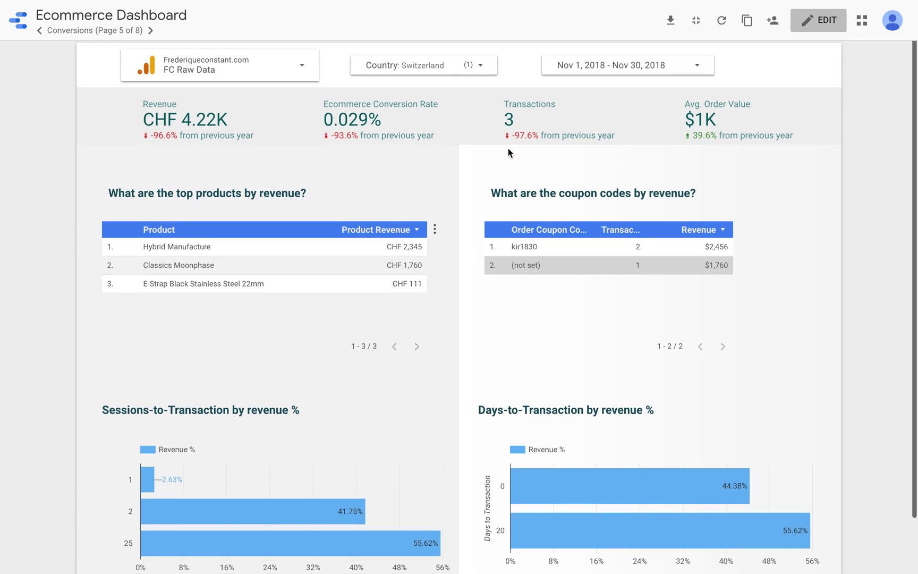
pyautogui.click(654, 64)
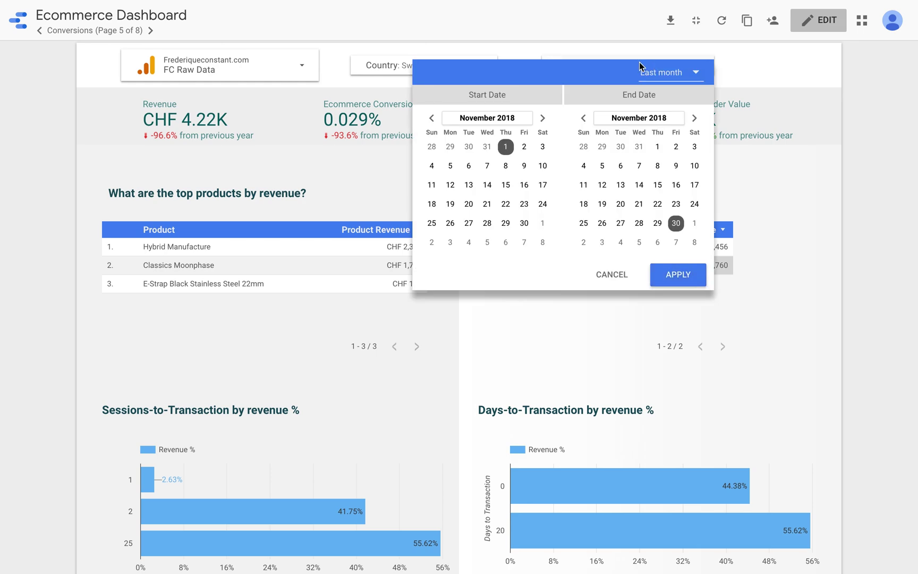
pyautogui.click(470, 119)
pyautogui.click(433, 136)
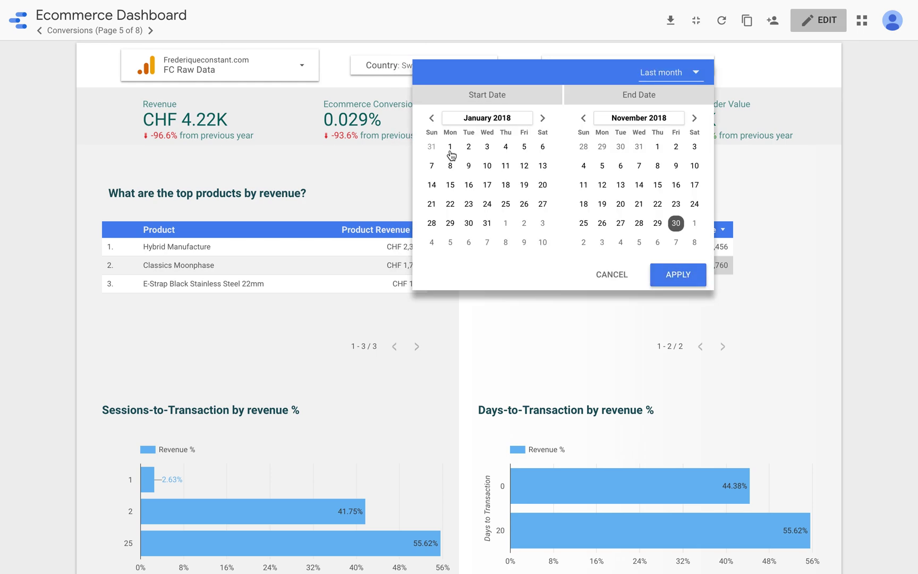
pyautogui.click(450, 147)
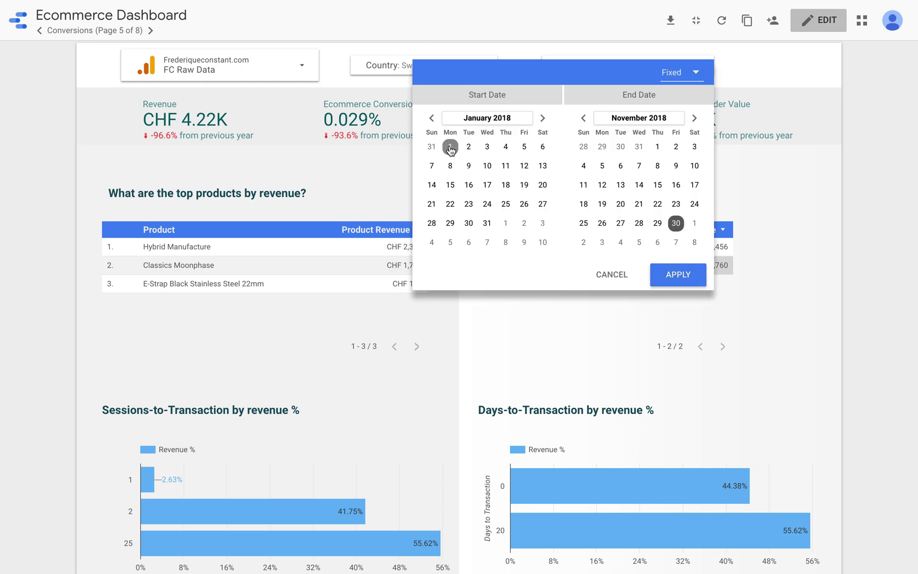
pyautogui.click(679, 276)
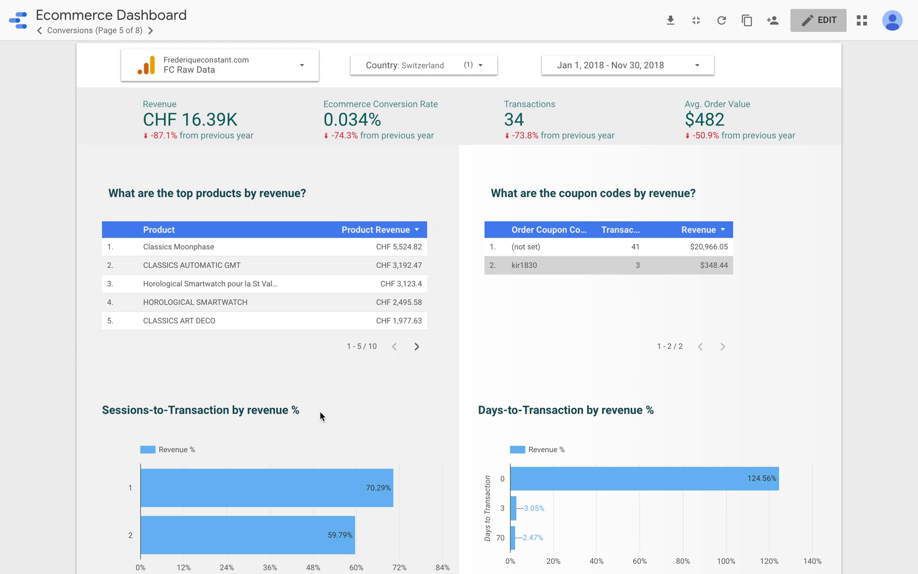
# Extend the Conversions page's country filter to all countries, and review the Sessions-to-Transaction and Days-to-Transaction charts.
pyautogui.scroll(1, 320, 411)
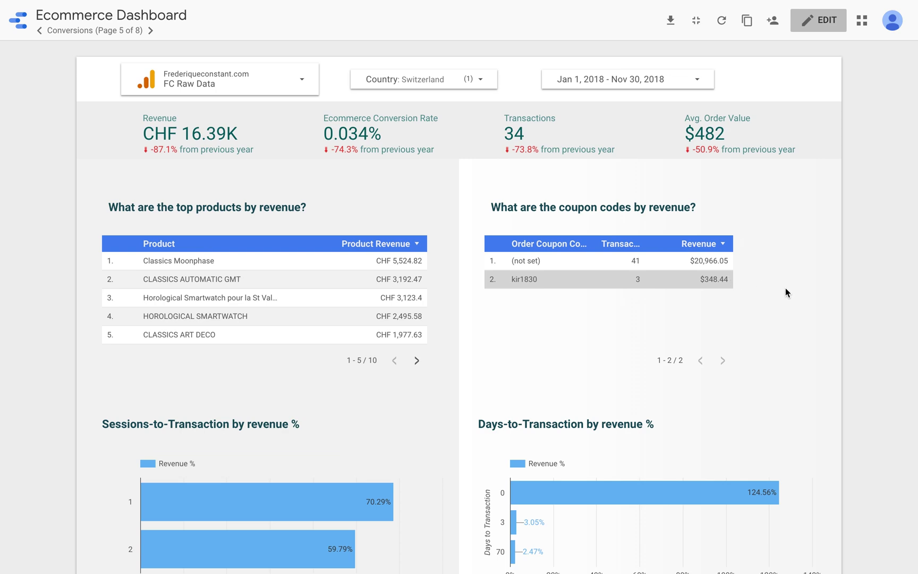
pyautogui.scroll(-2, 785, 287)
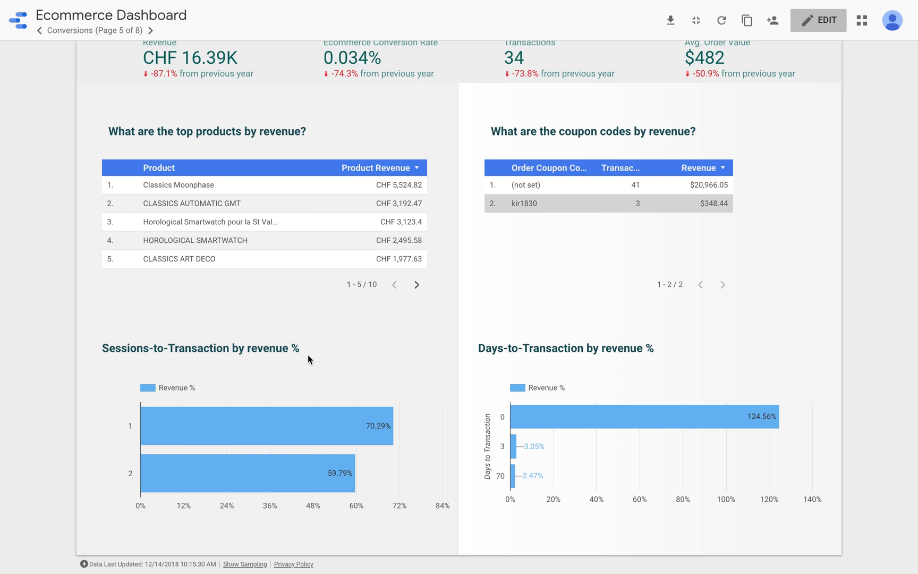
pyautogui.scroll(2, 485, 355)
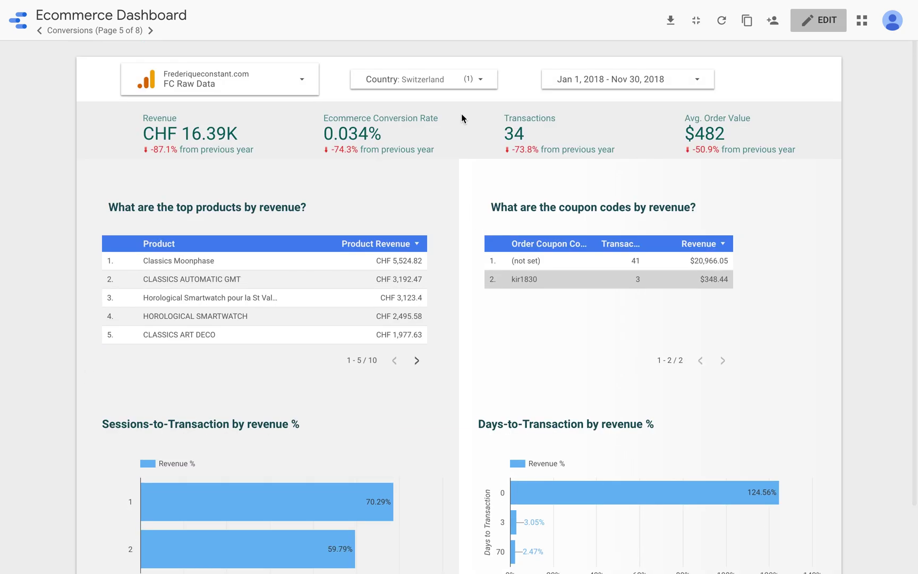
pyautogui.click(453, 87)
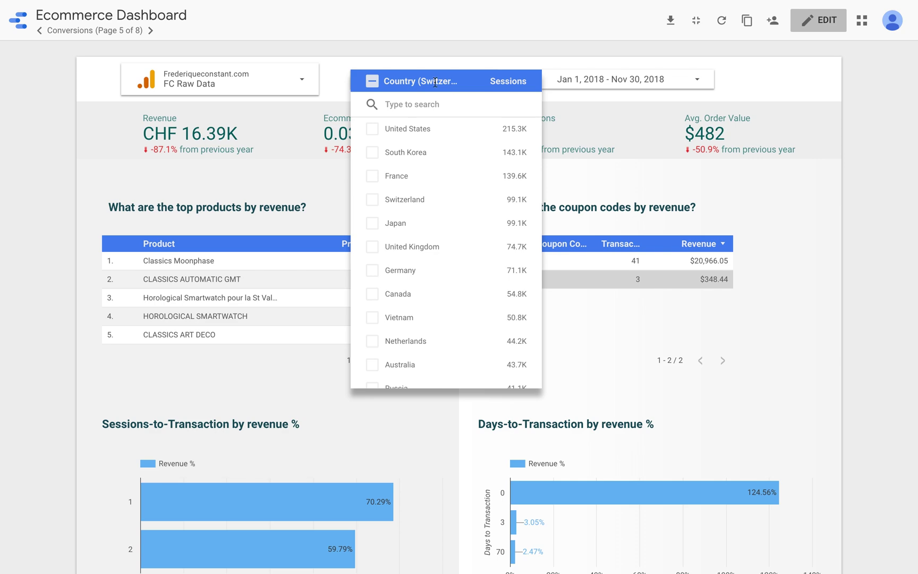
pyautogui.click(371, 82)
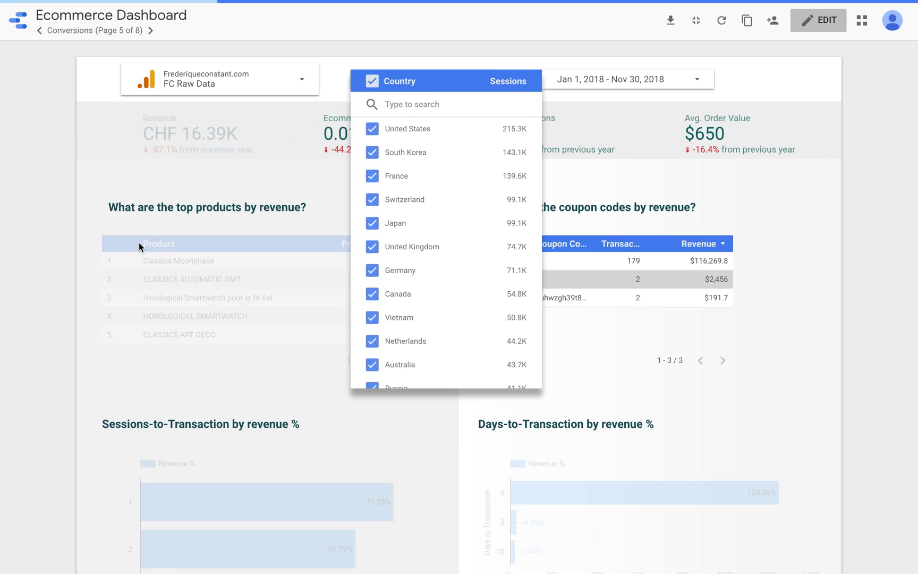
pyautogui.click(49, 354)
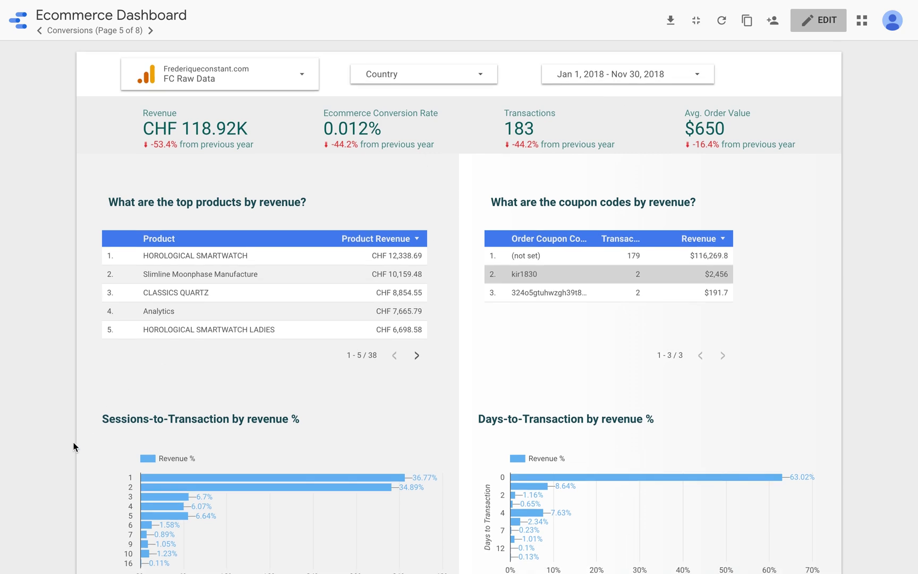
pyautogui.scroll(-2, 74, 445)
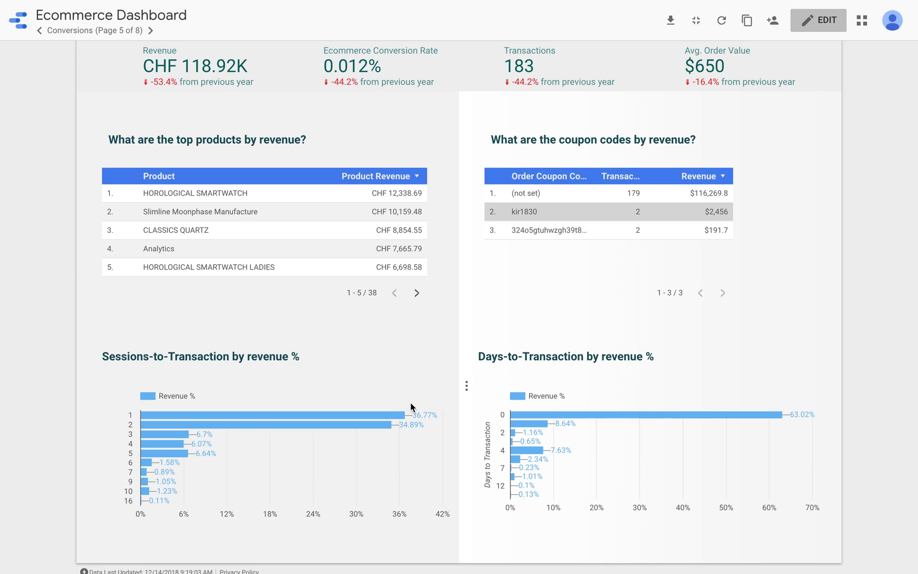
pyautogui.moveTo(393, 419)
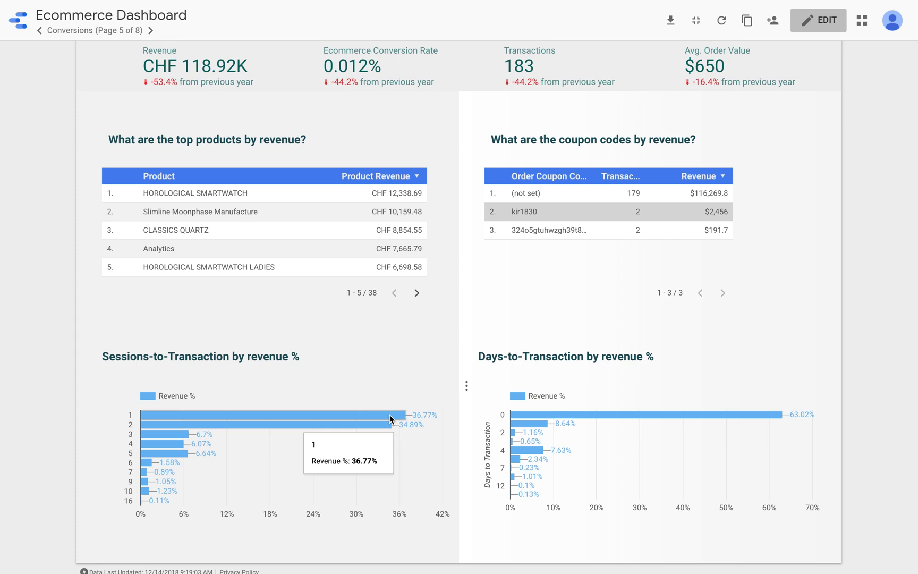
pyautogui.moveTo(145, 425)
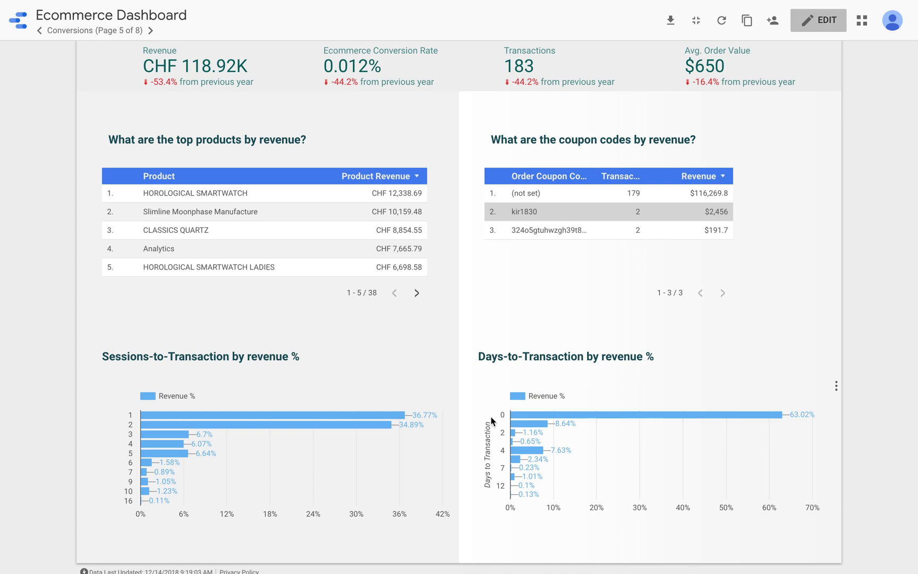
pyautogui.moveTo(514, 418)
# Go to the Leads page and check the note on its data sources and date range.
pyautogui.click(103, 33)
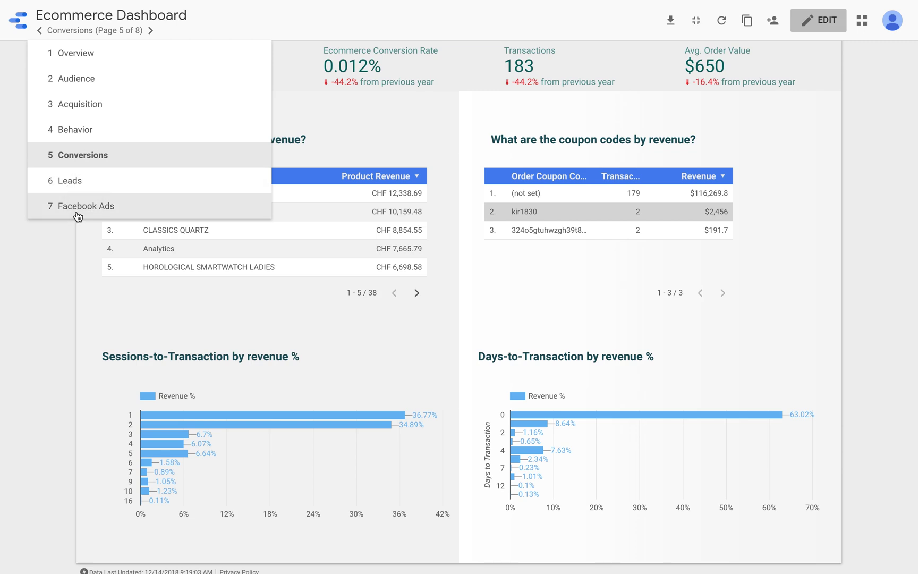
pyautogui.click(64, 186)
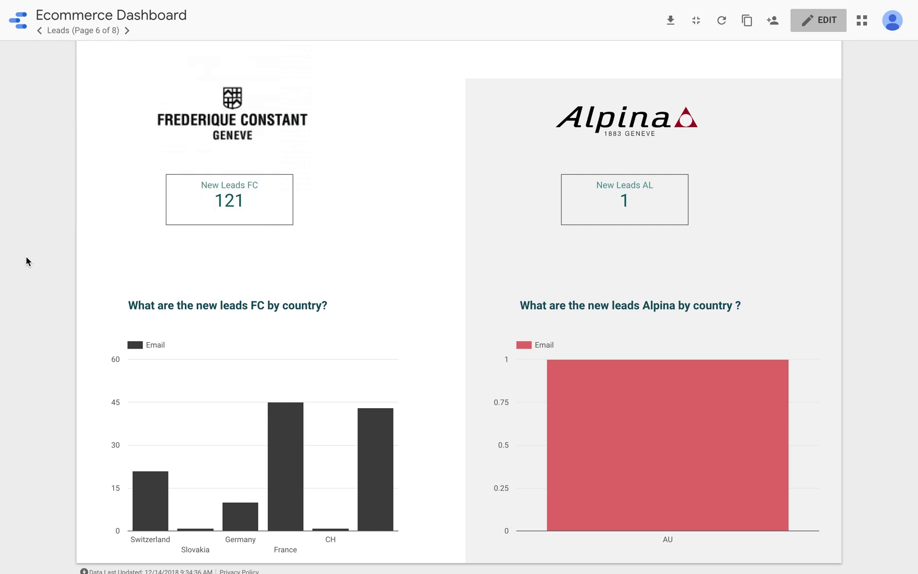
pyautogui.scroll(2, 26, 257)
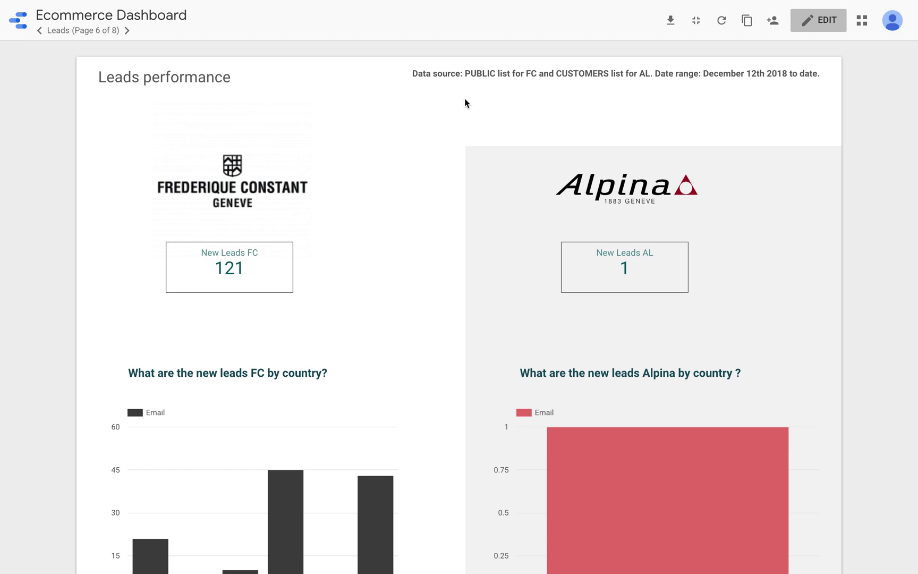
pyautogui.doubleClick(478, 72)
pyautogui.click(479, 69)
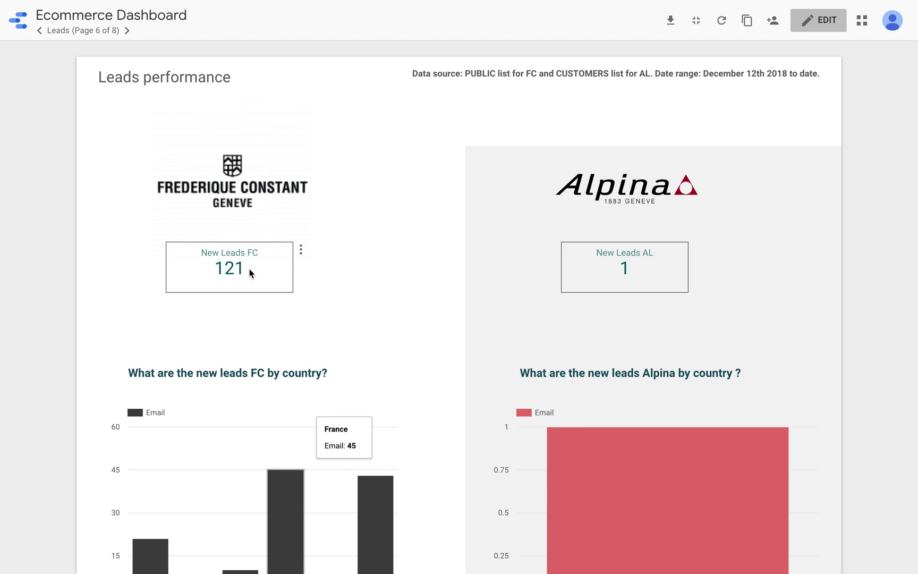
# Examine the new leads scorecards and the new leads by country charts for Frederique Constant and Alpina.
pyautogui.scroll(-3, 40, 285)
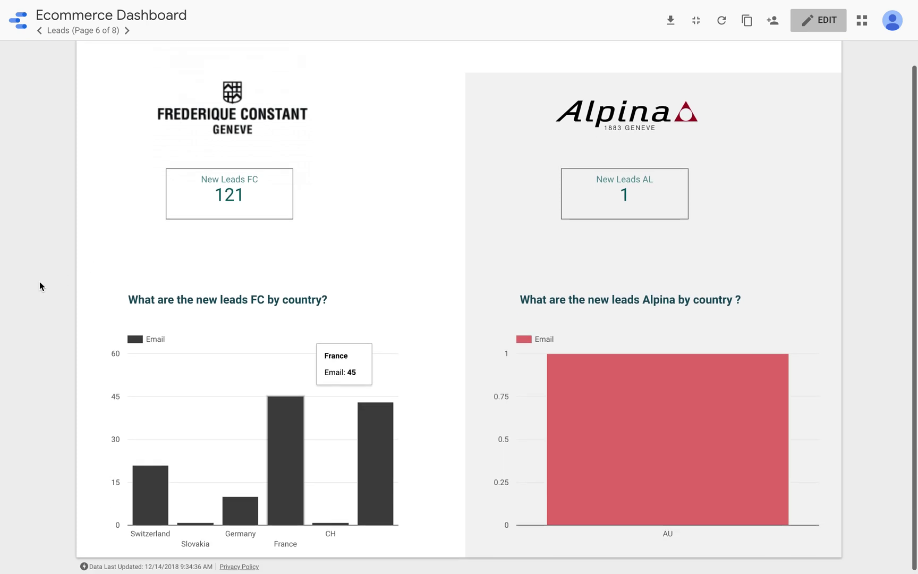
pyautogui.scroll(3, 40, 286)
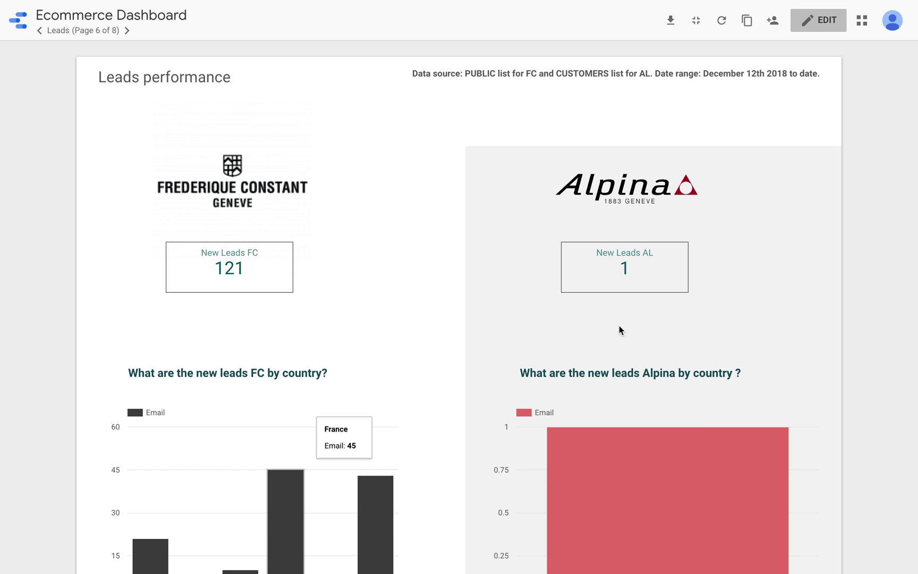
pyautogui.moveTo(685, 270)
pyautogui.moveTo(219, 246)
pyautogui.scroll(-2, 145, 223)
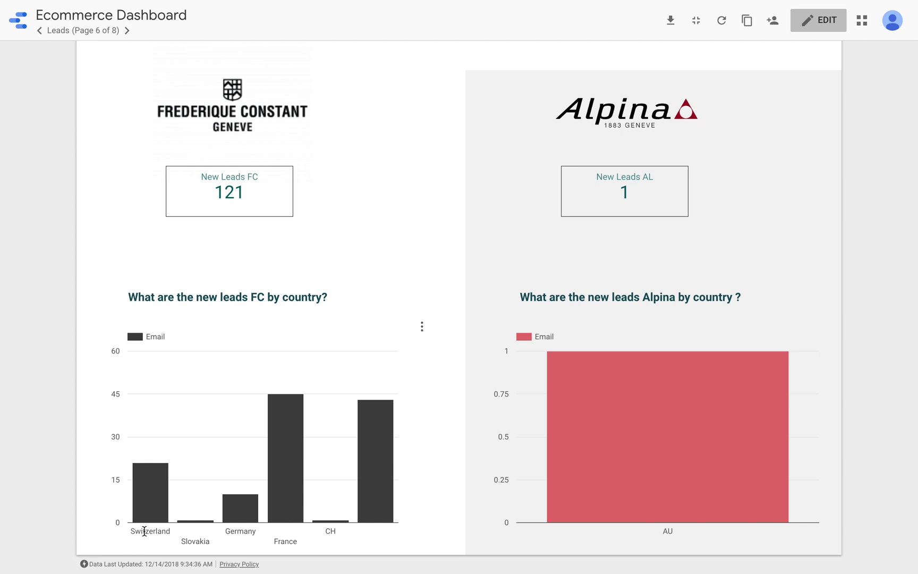
pyautogui.scroll(2, 144, 530)
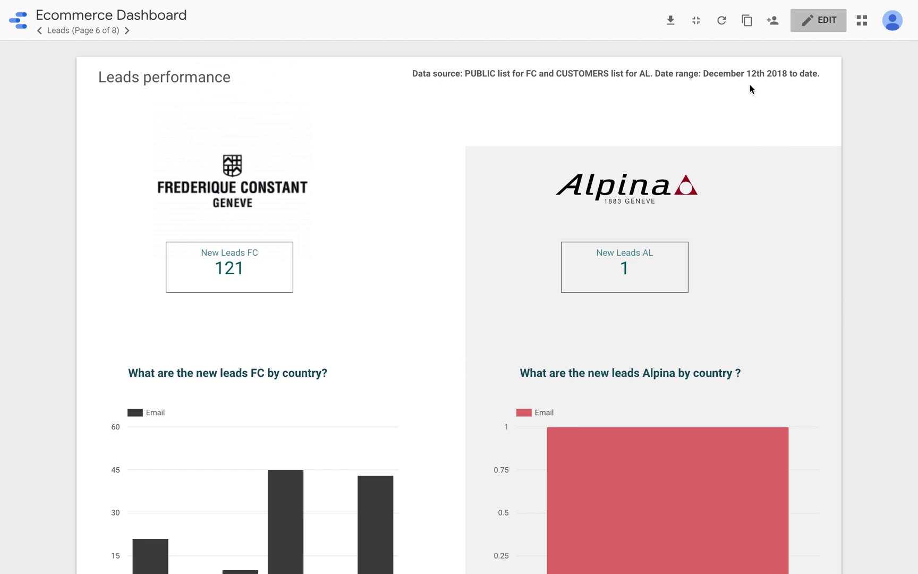
pyautogui.scroll(-2, 221, 391)
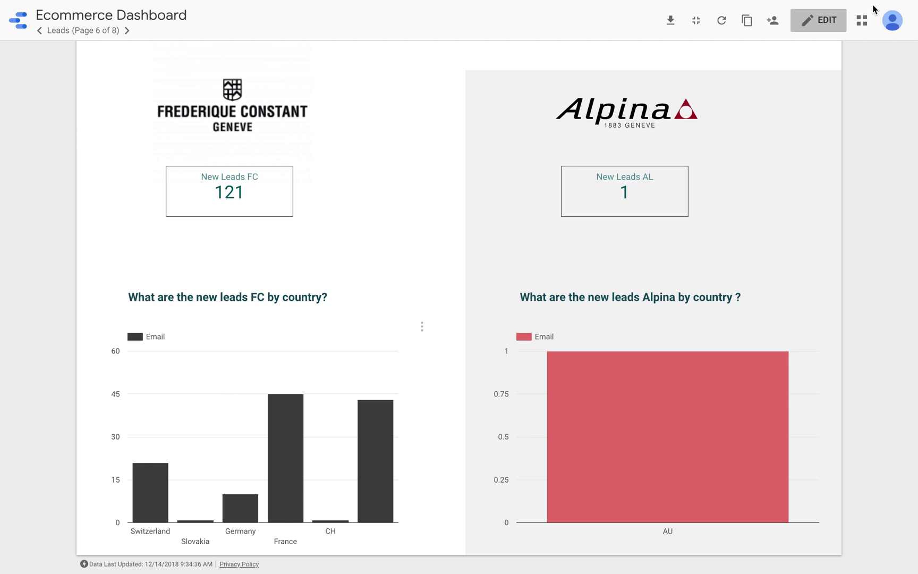
pyautogui.scroll(1, 98, 319)
pyautogui.scroll(2, 96, 315)
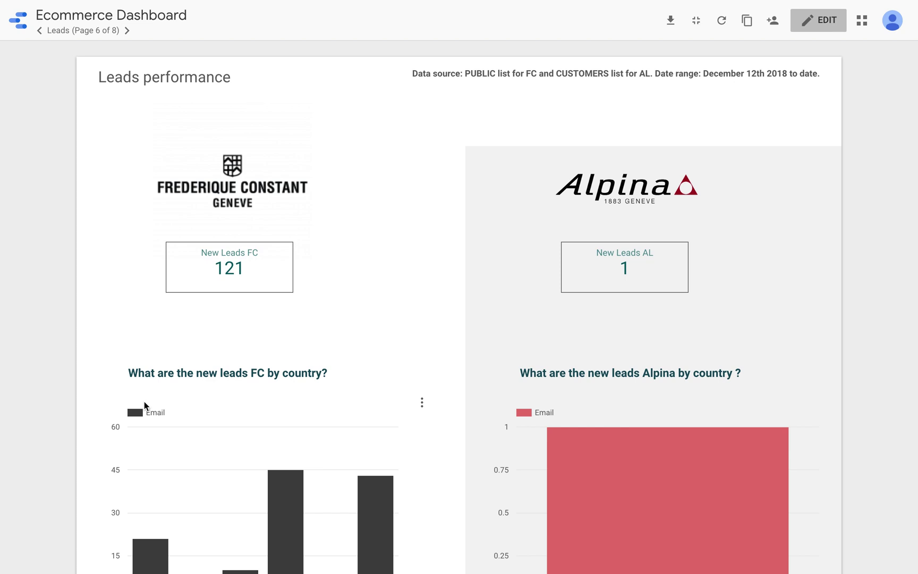
pyautogui.scroll(-2, 144, 402)
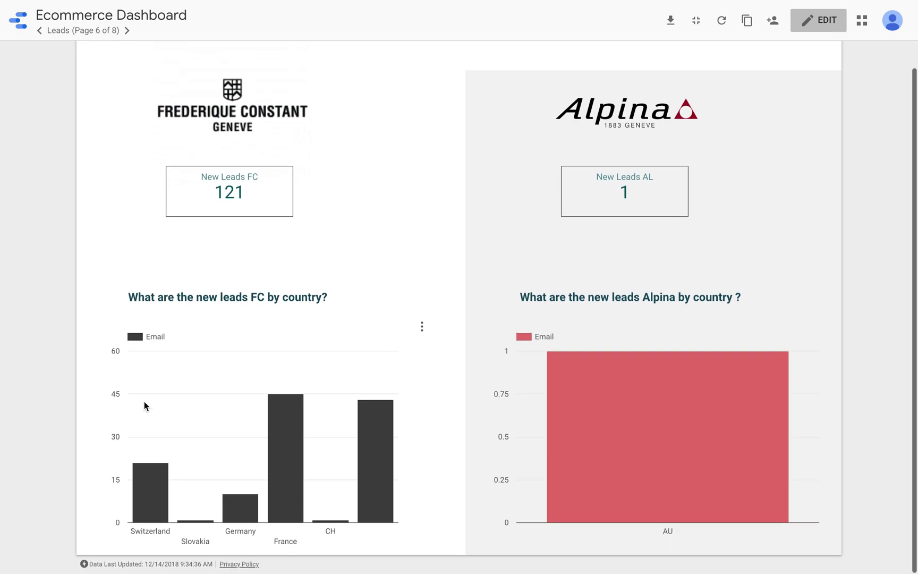
# Finish viewing the Leads page's charts and go to the Facebook Ads page of the report.
pyautogui.scroll(1, 144, 406)
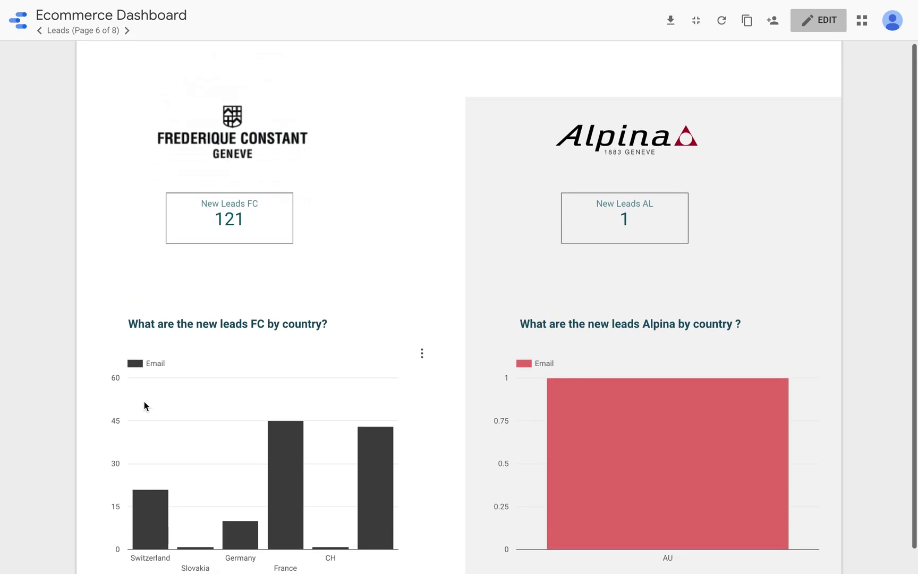
pyautogui.scroll(-1, 144, 406)
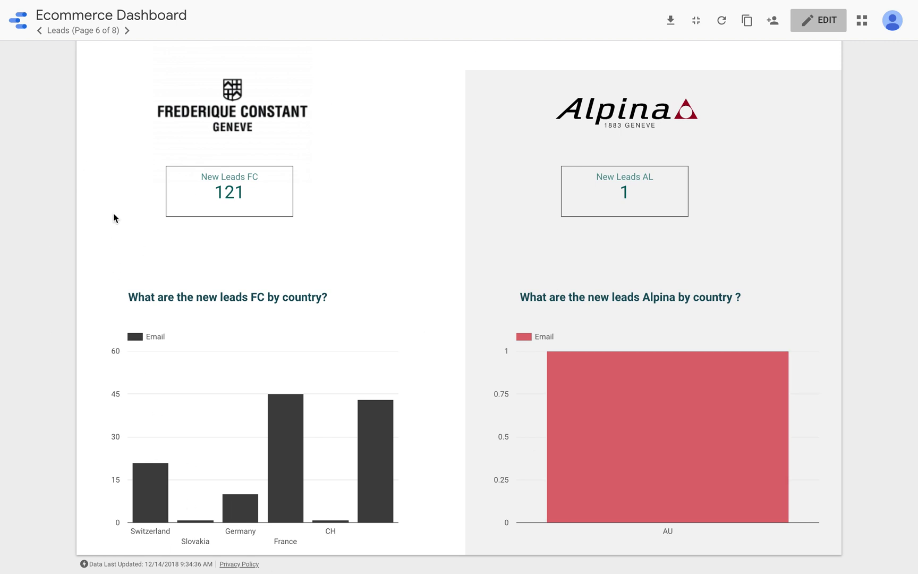
pyautogui.scroll(3, 113, 213)
pyautogui.click(96, 30)
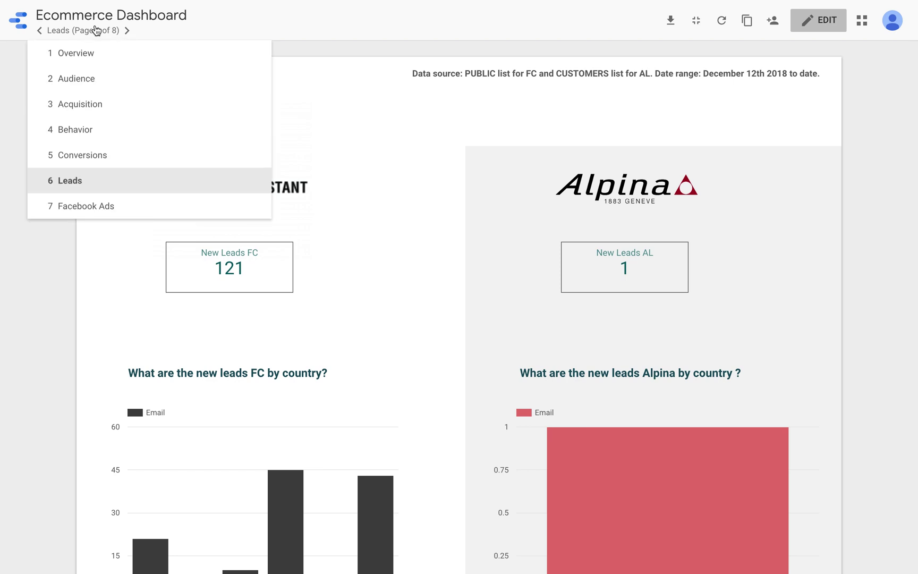
pyautogui.click(80, 206)
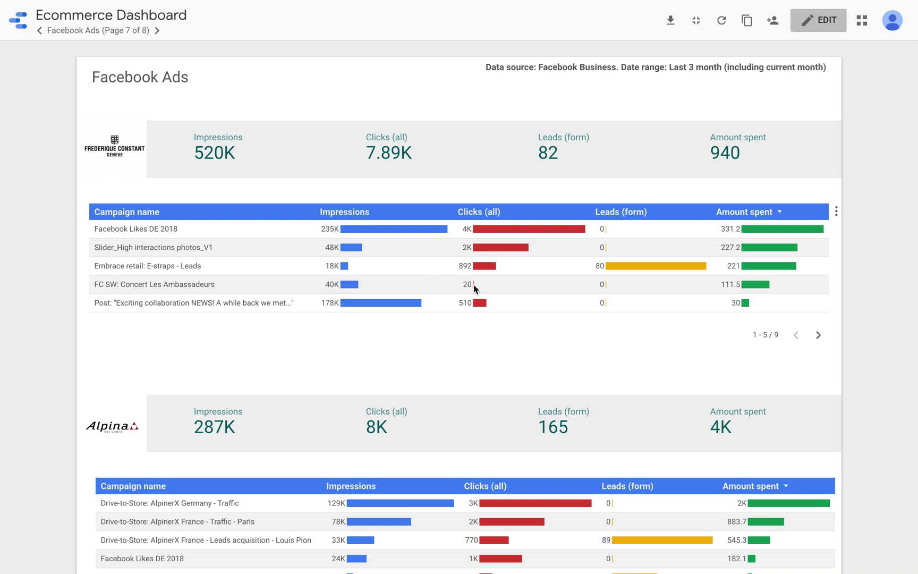
# Examine the Facebook Ads scorecards and campaign tables for Frederique Constant and Alpina, including Alpina's form leads and amount spent.
pyautogui.moveTo(474, 286)
pyautogui.moveTo(332, 287)
pyautogui.moveTo(340, 286)
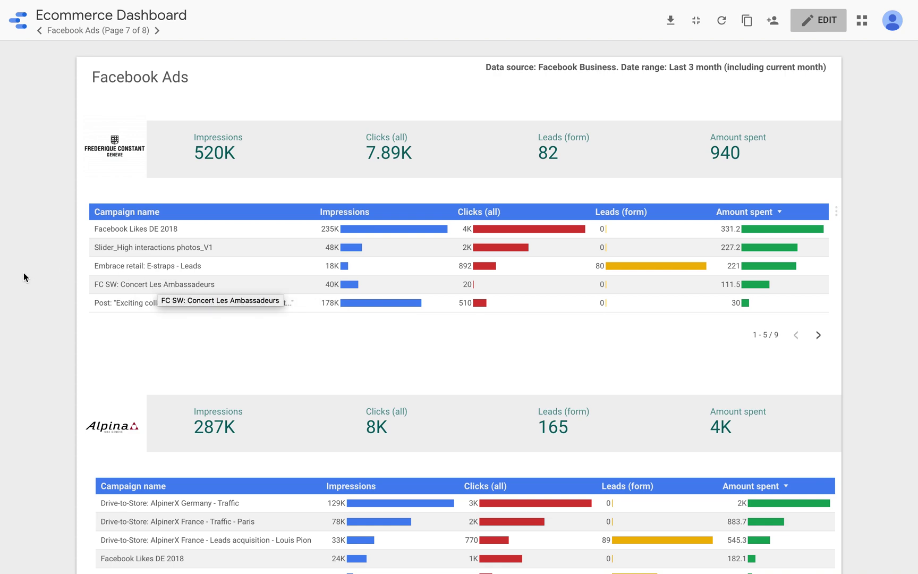
pyautogui.scroll(-2, 112, 359)
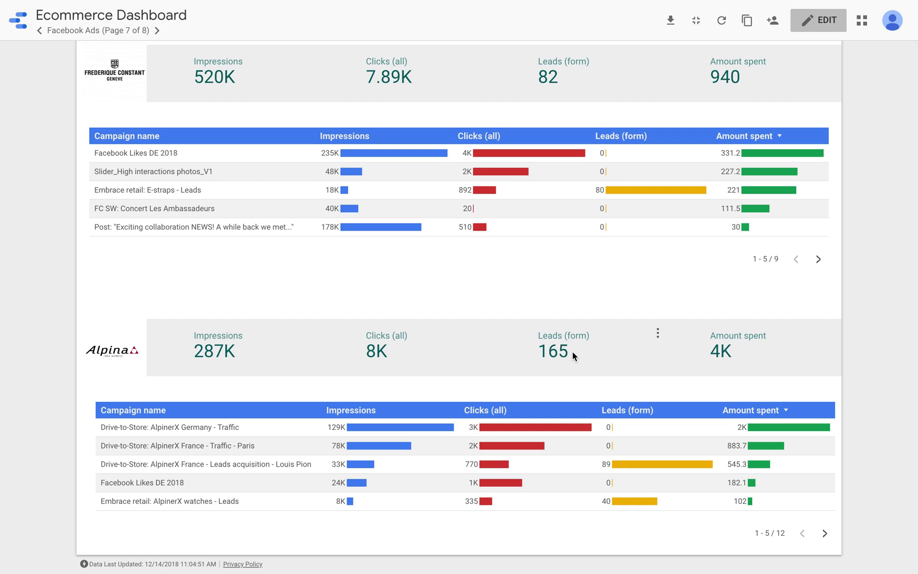
pyautogui.moveTo(719, 350); pyautogui.dragTo(702, 349)
pyautogui.click(715, 348)
pyautogui.doubleClick(718, 348)
pyautogui.moveTo(359, 421)
pyautogui.click(73, 31)
pyautogui.click(61, 377)
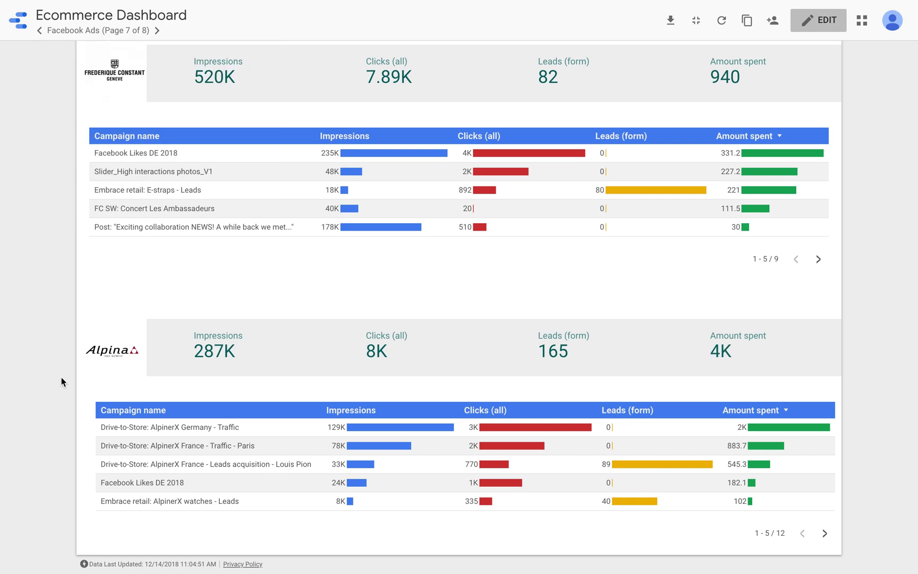